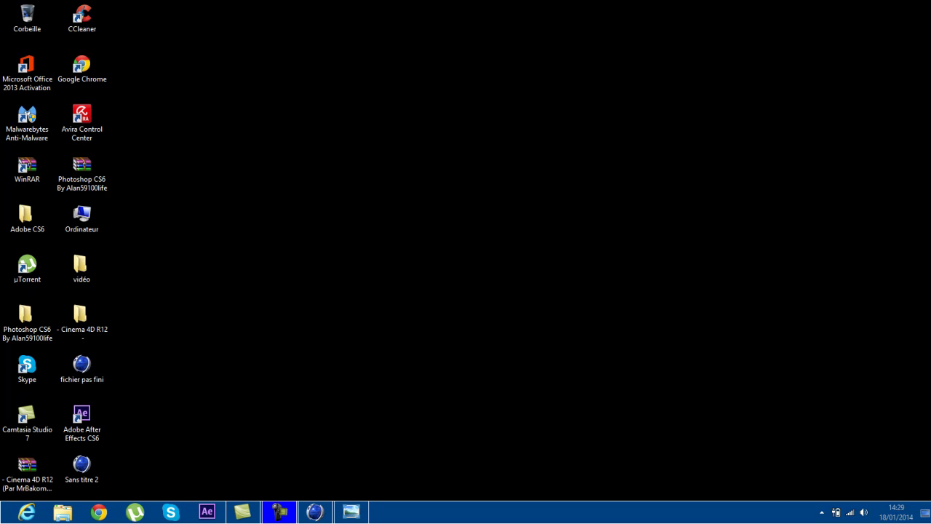
View the example thumbnail image "comment telecharger musique" and close it.
left_click(351, 513)
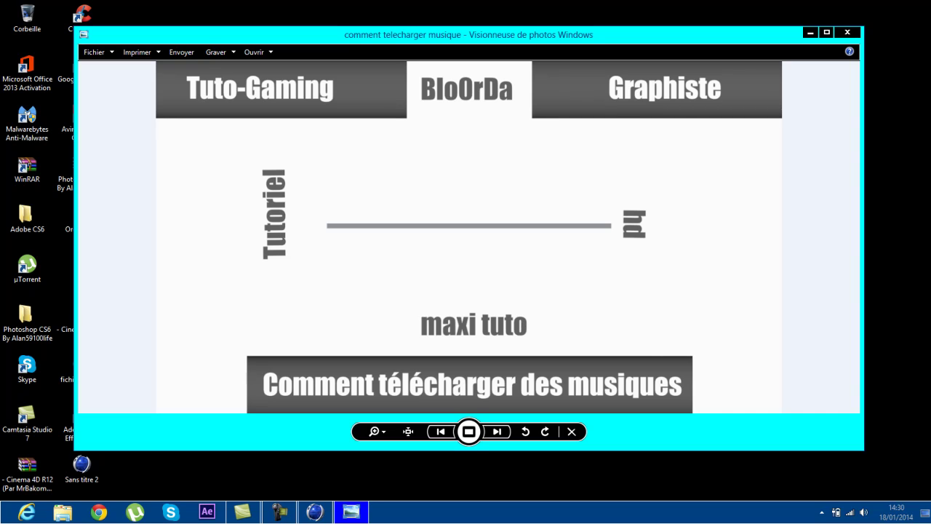
left_click(847, 32)
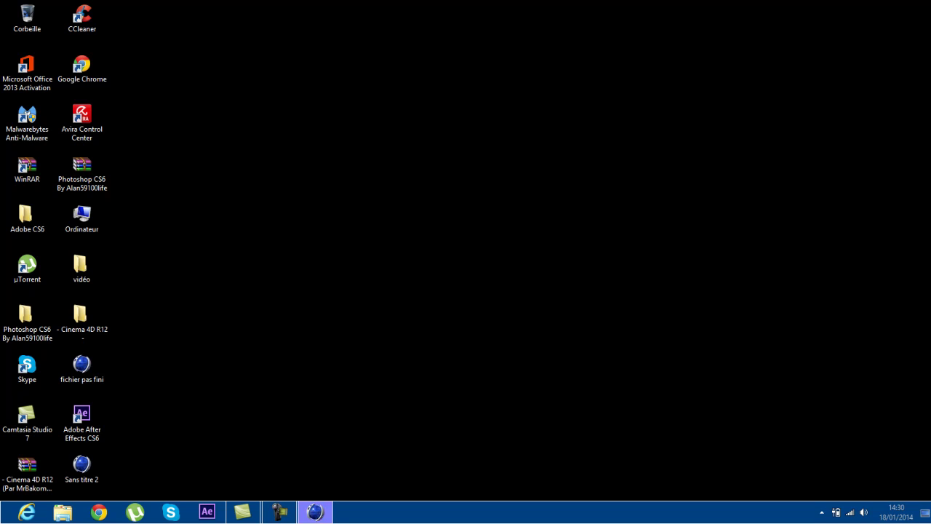
Switch to CINEMA 4D and set the render output preset to HDV/HDTV 720 29.97.
left_click(315, 512)
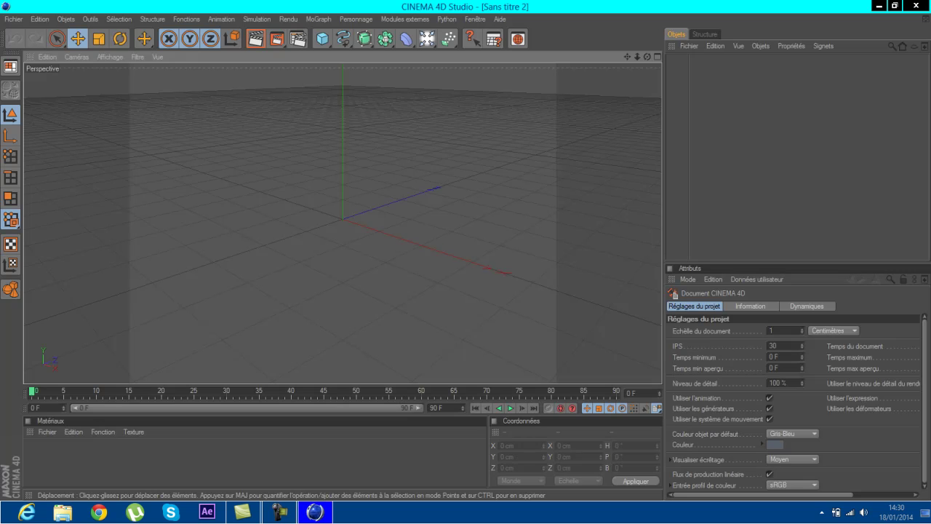
left_click(298, 38)
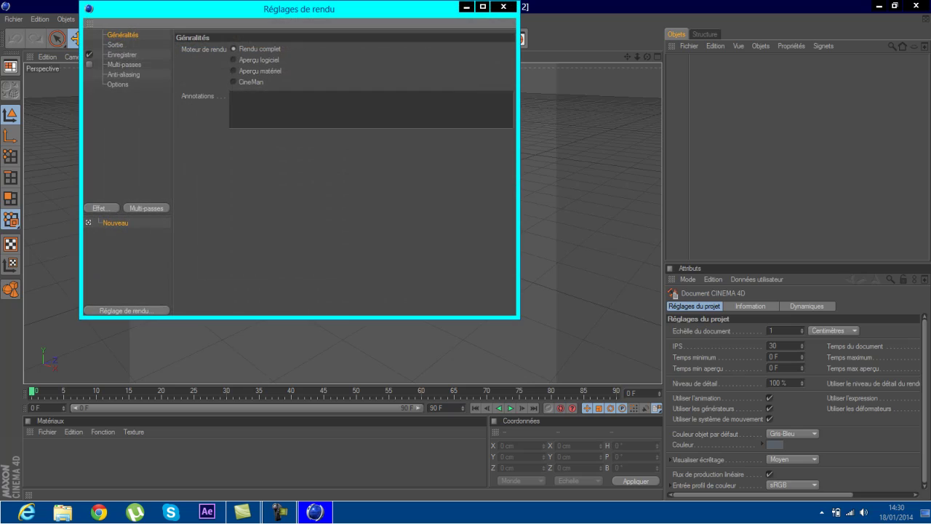
left_click(116, 45)
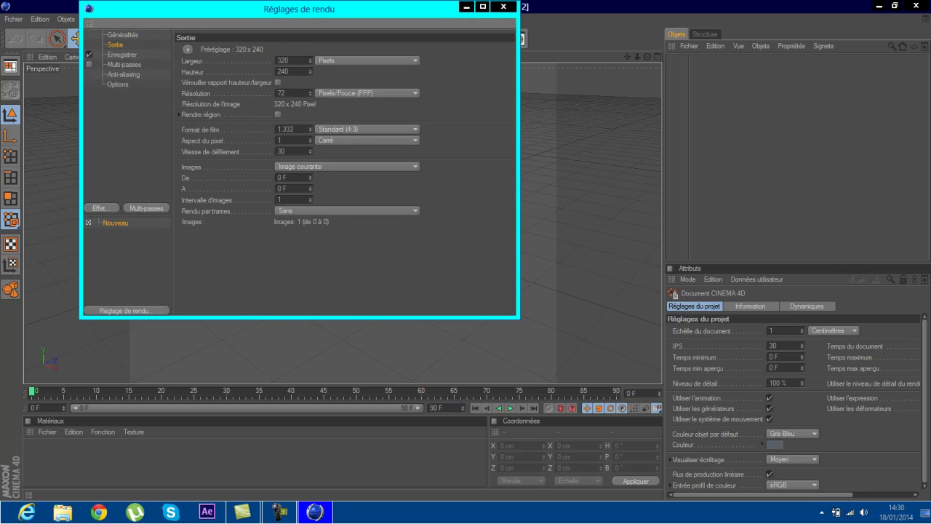
left_click(188, 49)
mouse_move(215, 82)
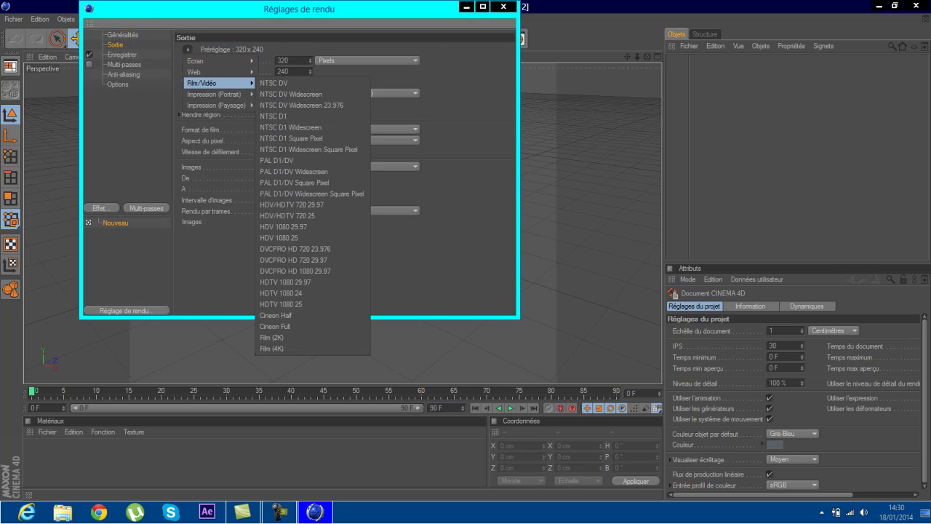
left_click(313, 204)
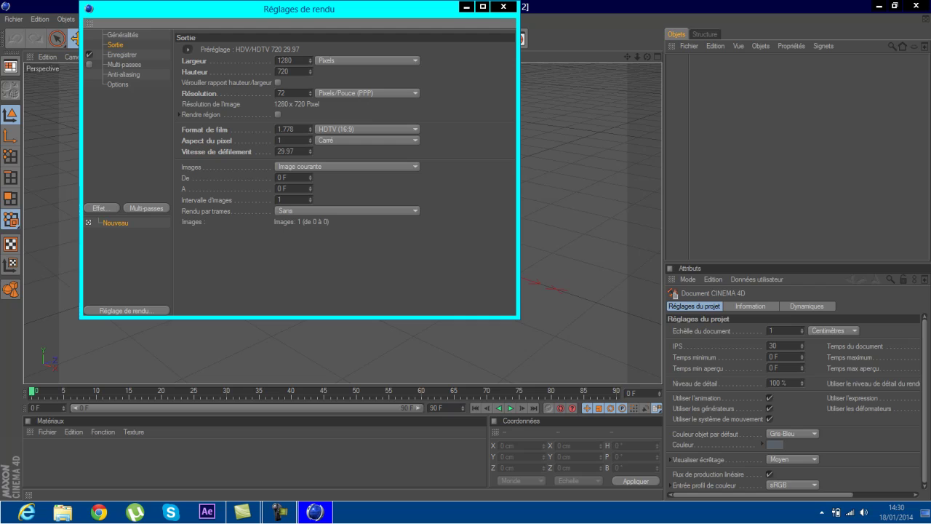
Set the rendered image to save on the Desktop as tuto in PNG format.
left_click(122, 55)
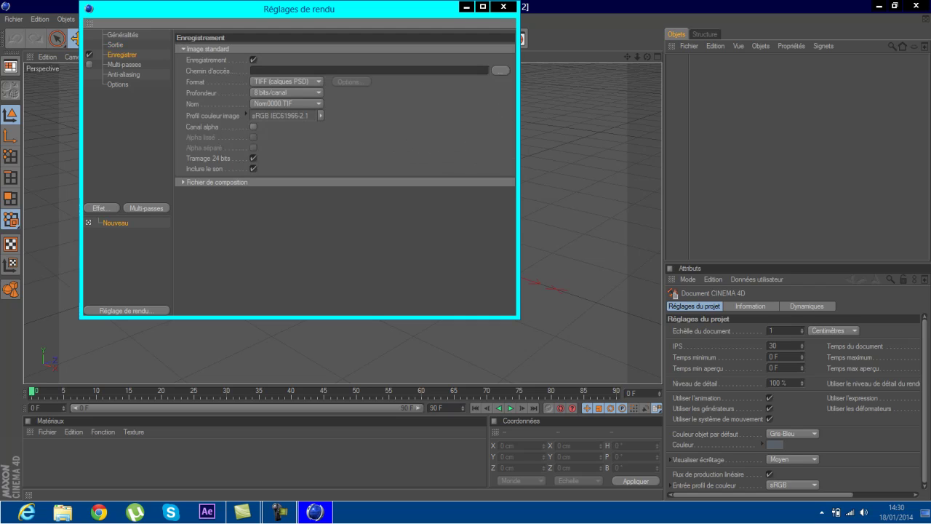
left_click(501, 69)
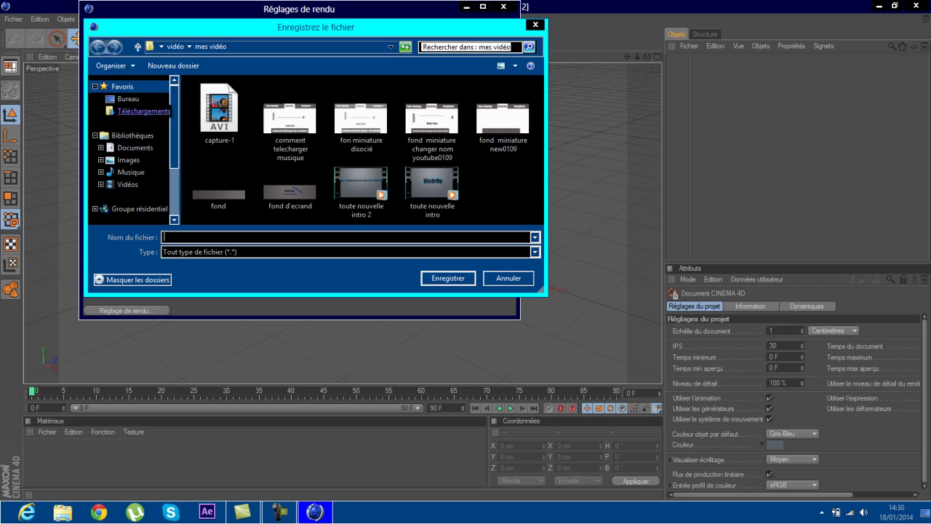
left_click(128, 99)
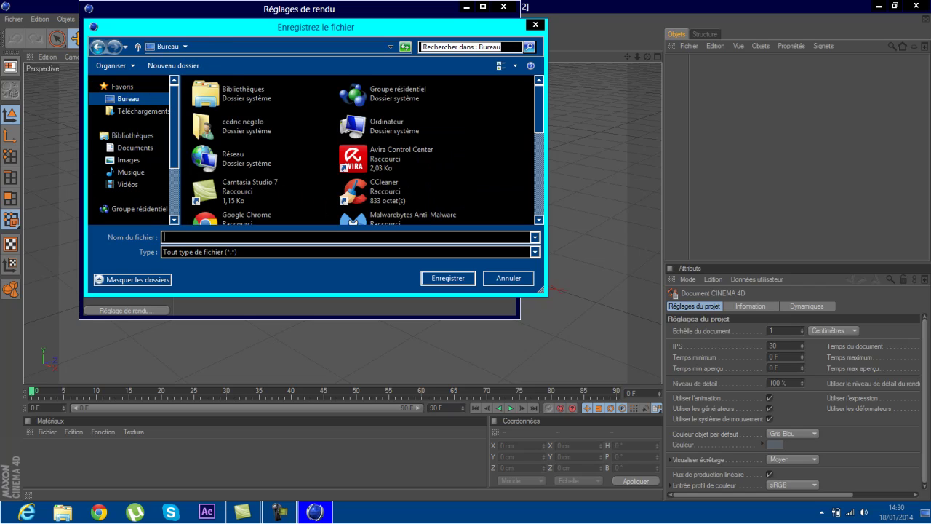
type("tuto")
key("Return")
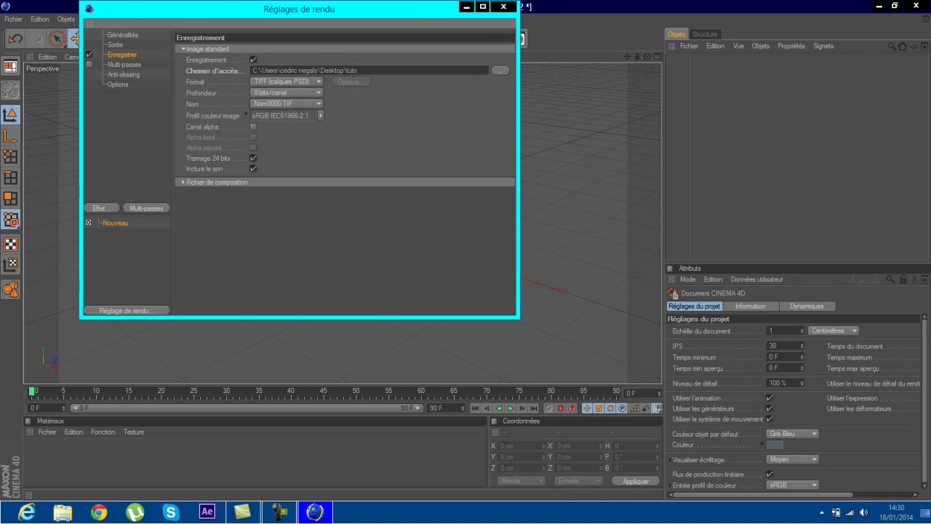
left_click(287, 81)
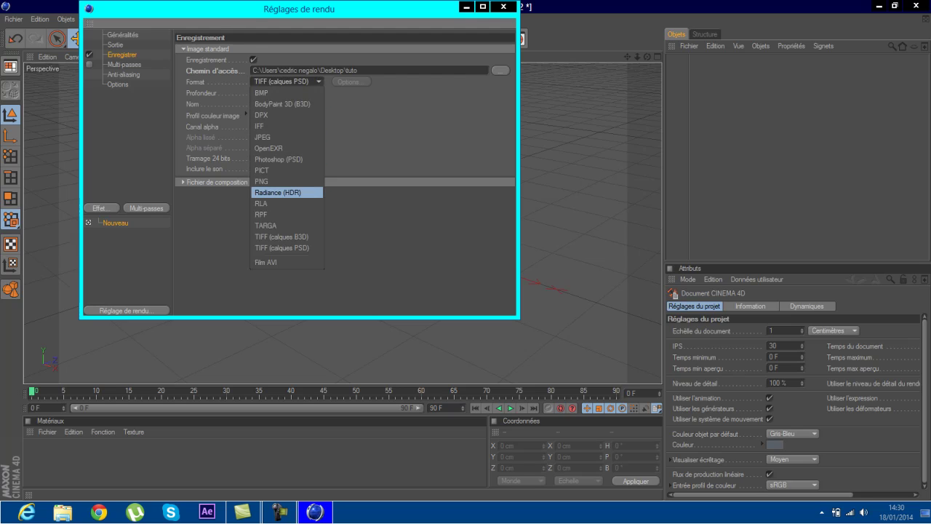
left_click(277, 181)
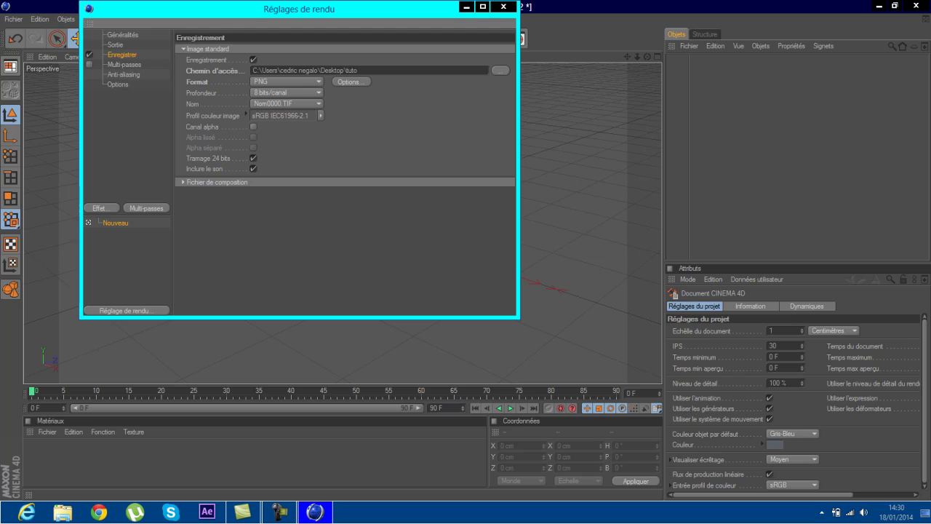
Set the render's anti-aliasing to "Au mieux" and close the render settings.
left_click(123, 75)
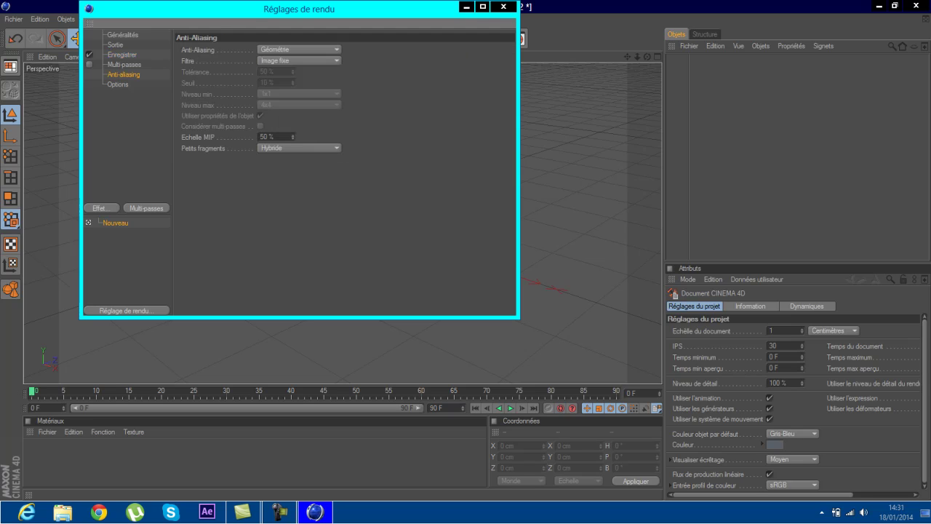
left_click(299, 49)
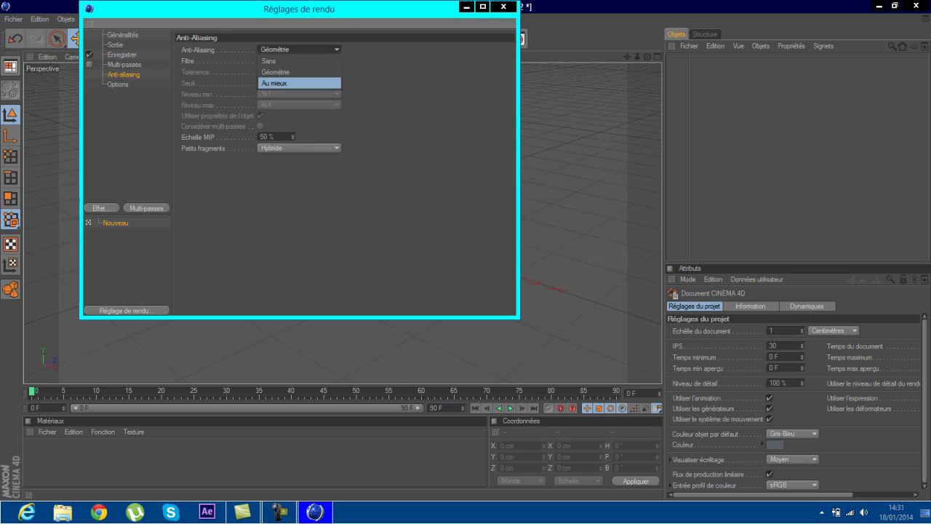
left_click(277, 83)
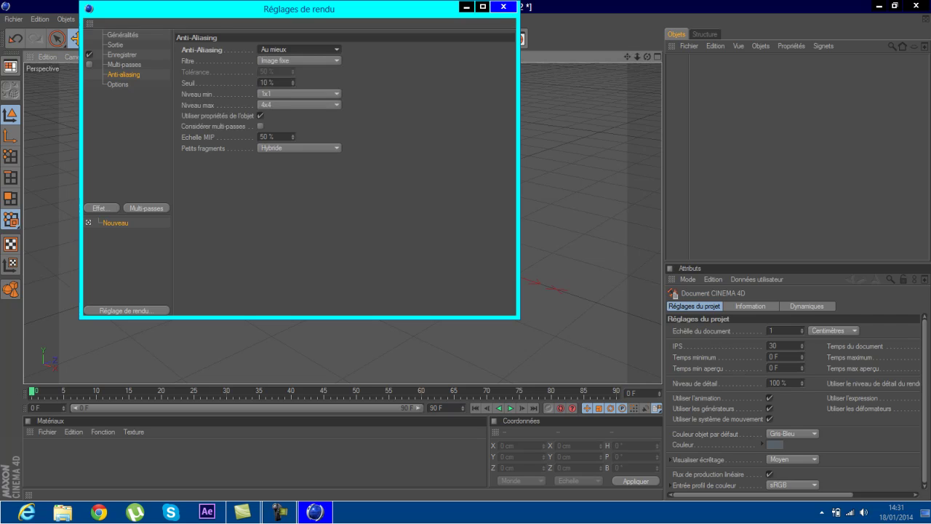
left_click(502, 6)
Switch the viewport to the top view (Haut).
mouse_move(648, 57)
left_mouse_down()
mouse_move(700, 51)
mouse_move(700, 32)
mouse_move(647, 57)
mouse_move(665, 58)
left_mouse_up()
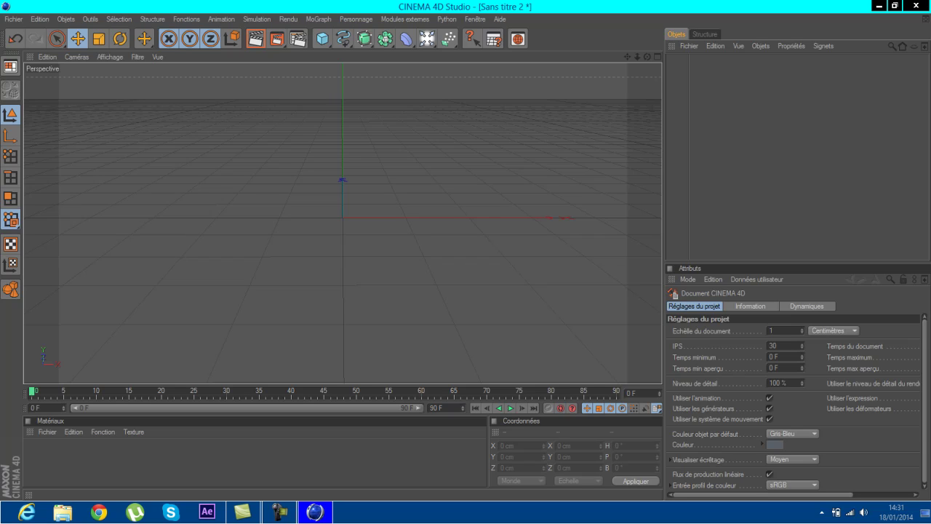
left_click(77, 57)
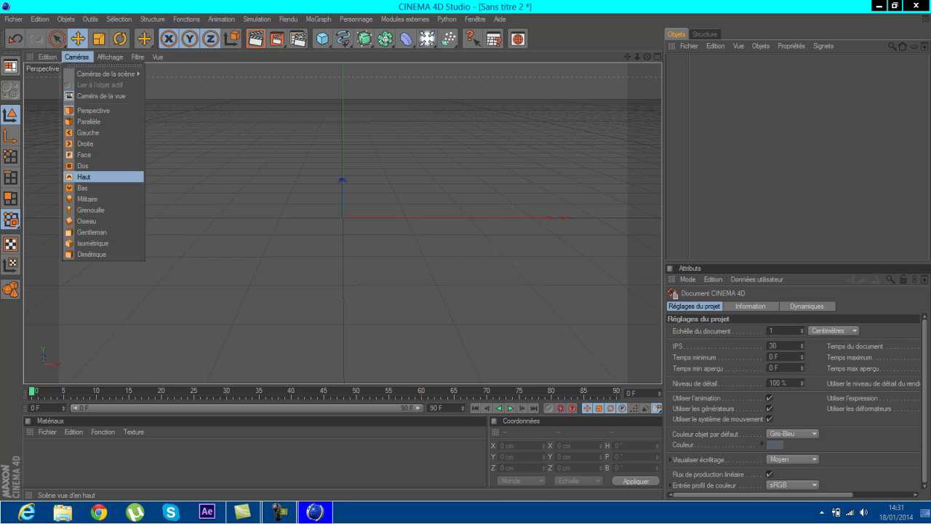
left_click(91, 176)
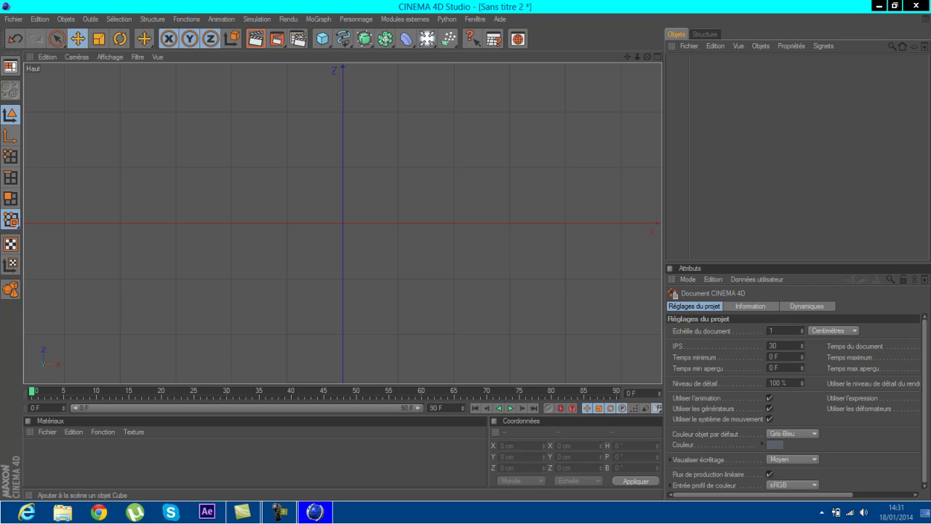
Add a cylinder at the origin and rotate it about 91° on B so that it lies along the X axis.
left_click(322, 38)
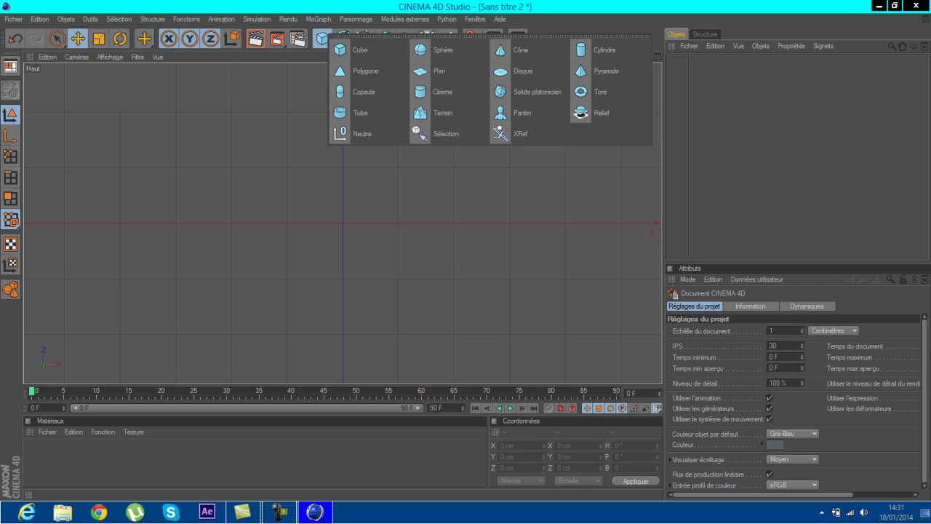
left_click(322, 39)
left_click(603, 50)
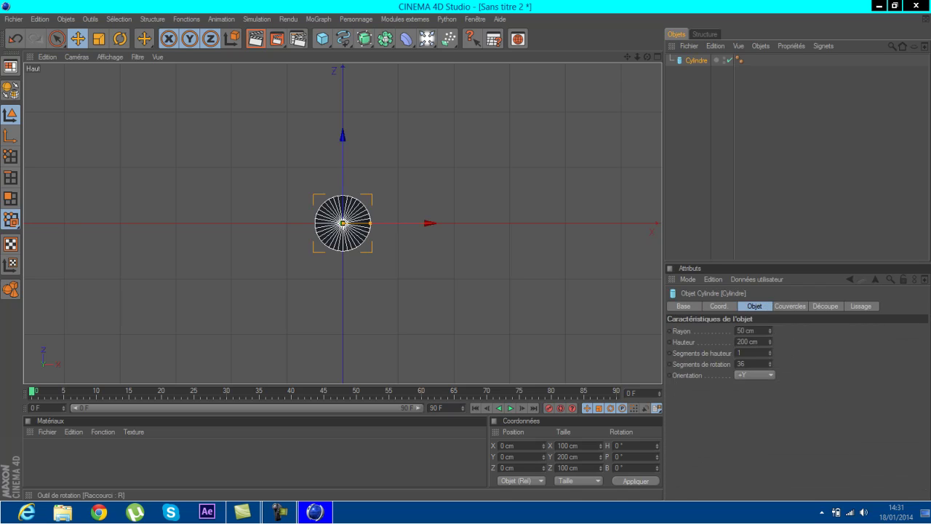
key("r")
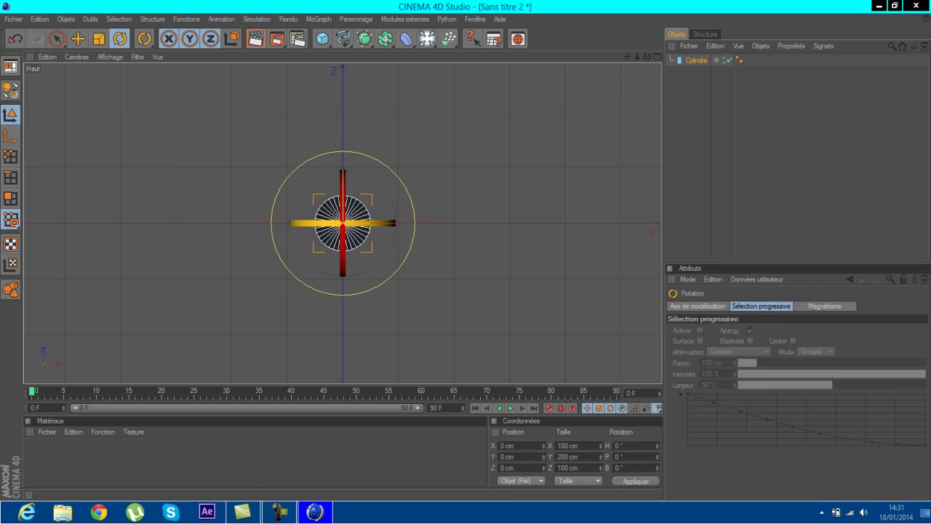
left_click_drag(299, 222, 389, 239)
left_click(438, 272)
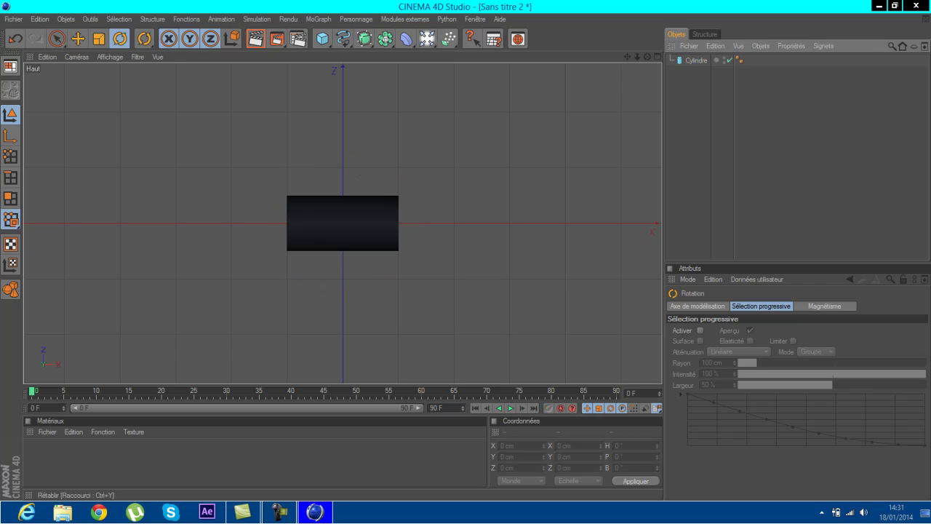
Move the cylinder to about X 475 cm and Z 247 cm, deselect it and render the view as a preview.
left_click(56, 39)
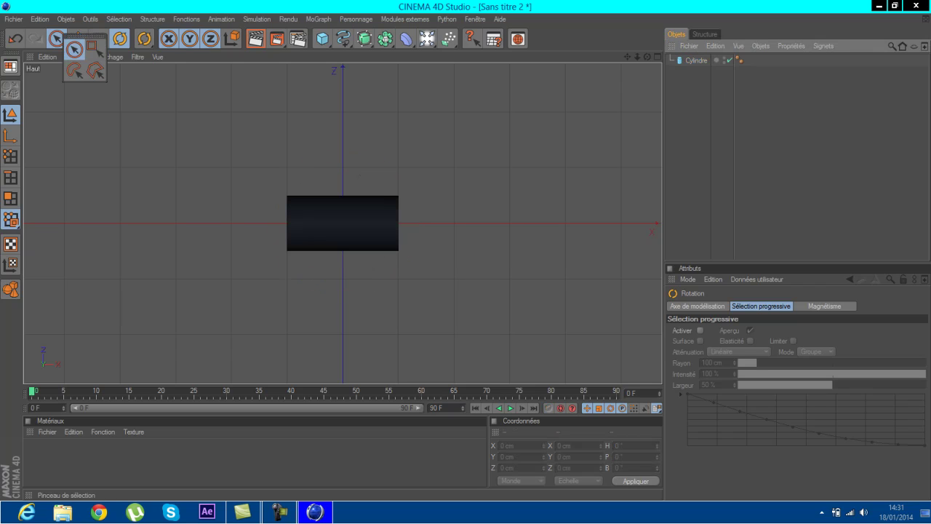
left_click(73, 49)
left_click(352, 226)
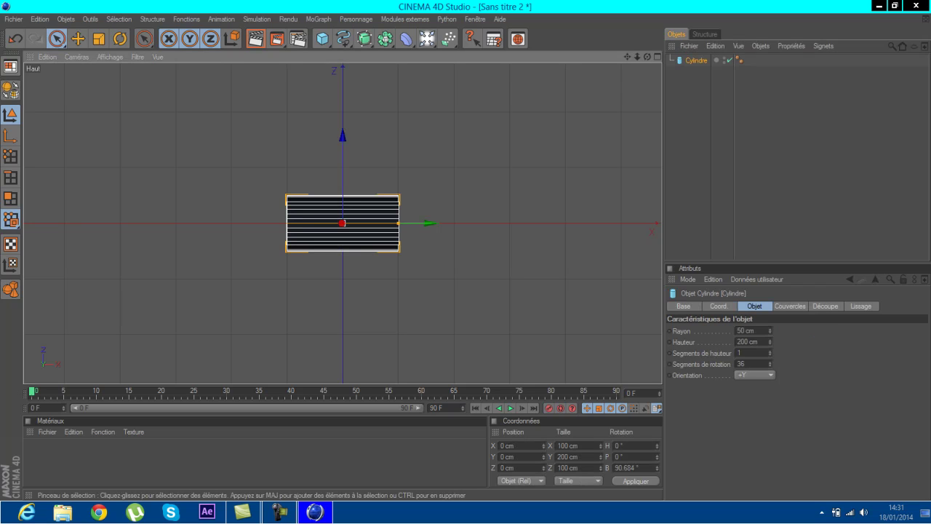
left_click_drag(342, 175, 343, 37)
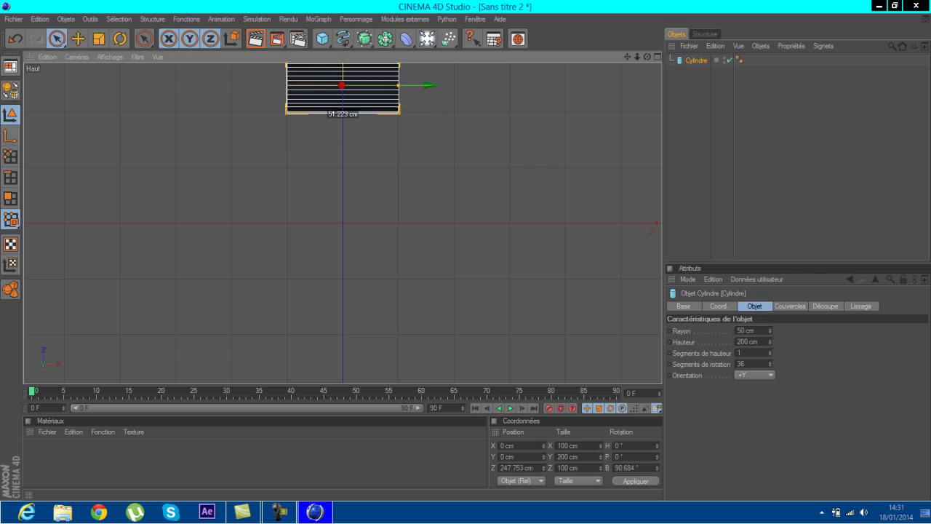
left_click_drag(430, 85, 692, 85)
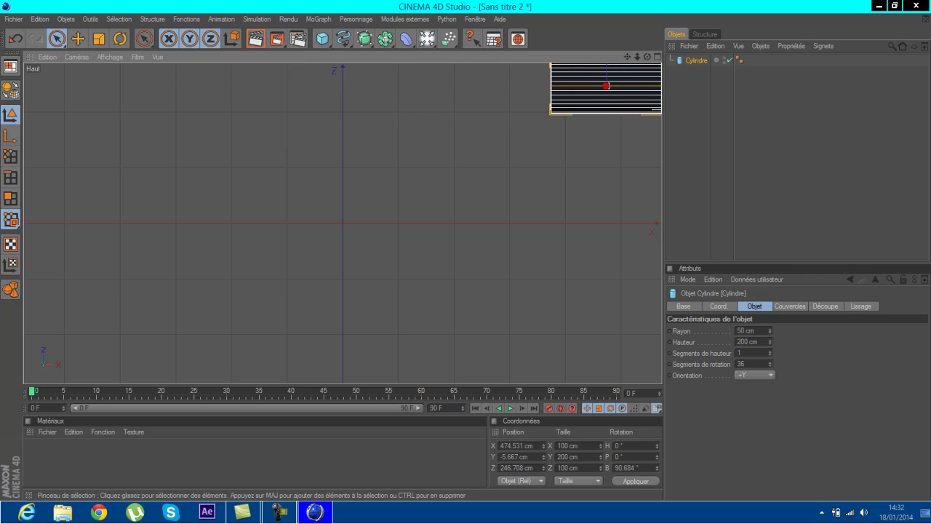
key("ctrl+shift+a")
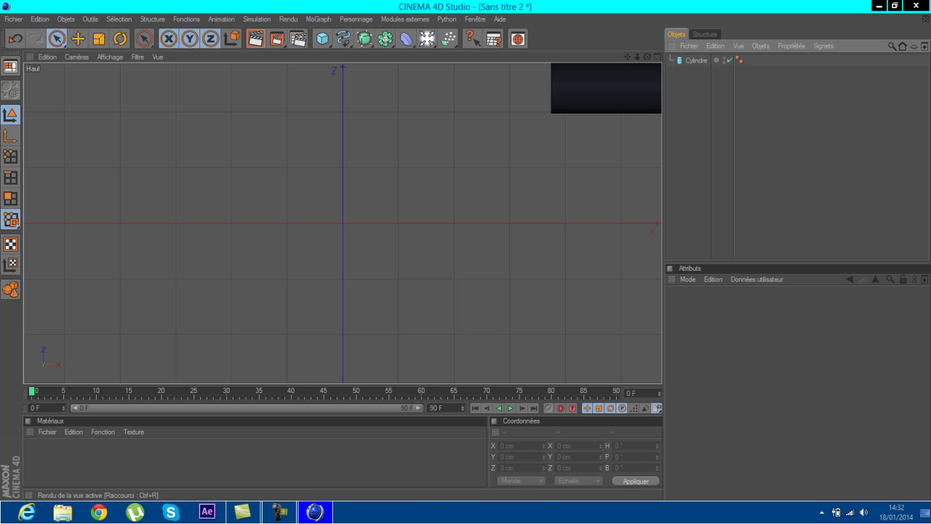
left_click(255, 38)
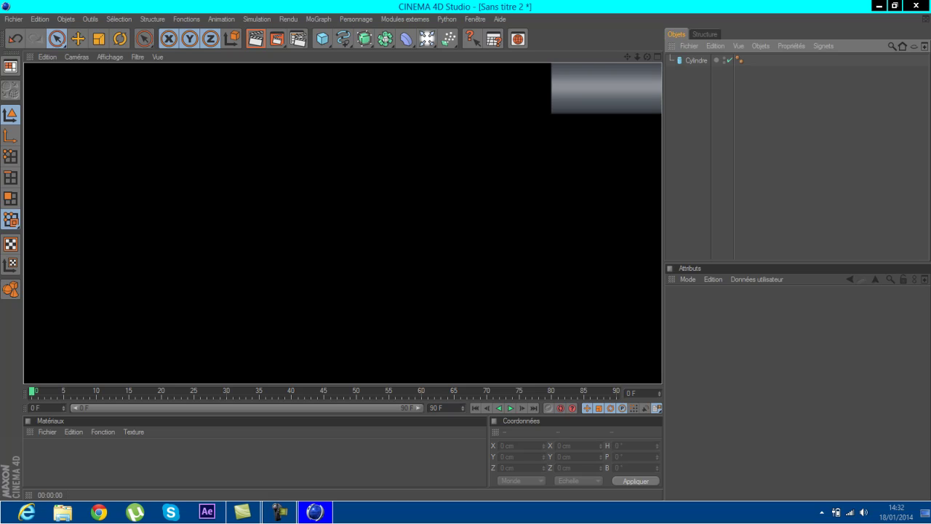
Paste a copy of the cylinder and shift it along negative X so that it extends the first one.
key("ctrl+v")
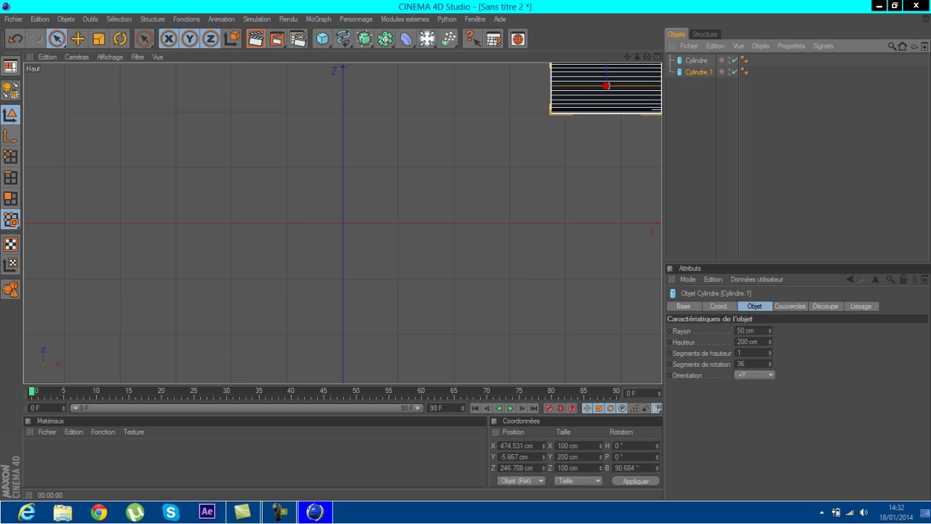
key("ctrl+shift+a")
left_click(699, 72)
left_click_drag(606, 86, 593, 86)
key("ctrl+shift+a")
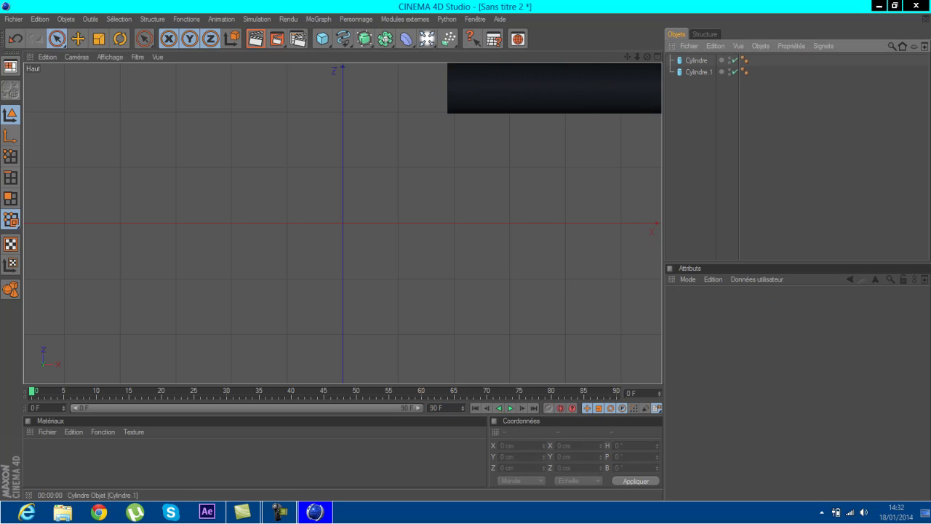
Paste a third cylinder and move it to about X 203 cm to lengthen the bar toward the Z axis.
key("ctrl+v")
left_click_drag(591, 86, 543, 86)
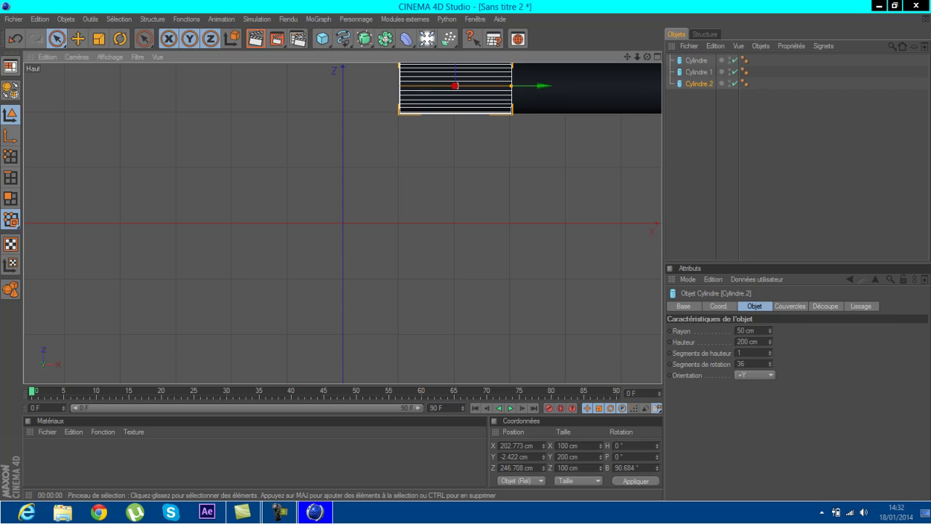
left_click(709, 120)
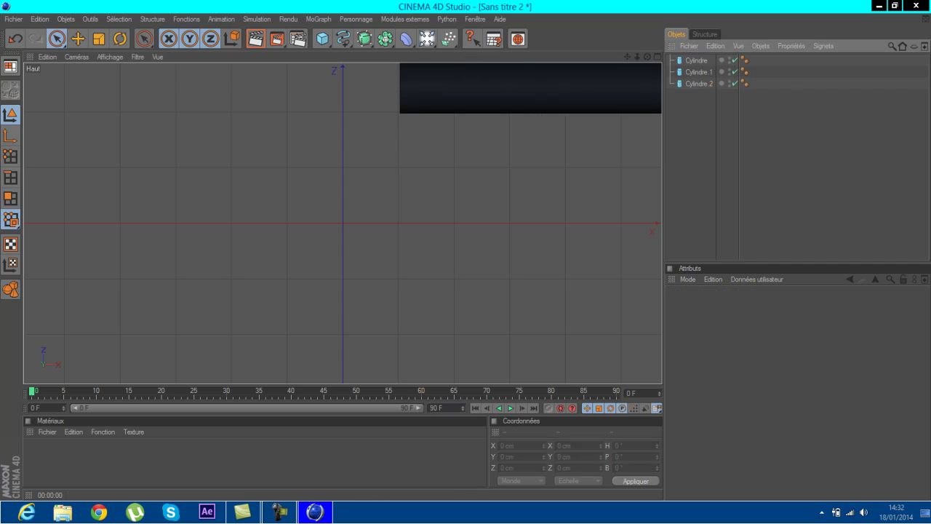
Paste two more cylinders and line them up on the negative X side as a second bar, leaving a gap around the Z axis.
left_click(473, 86)
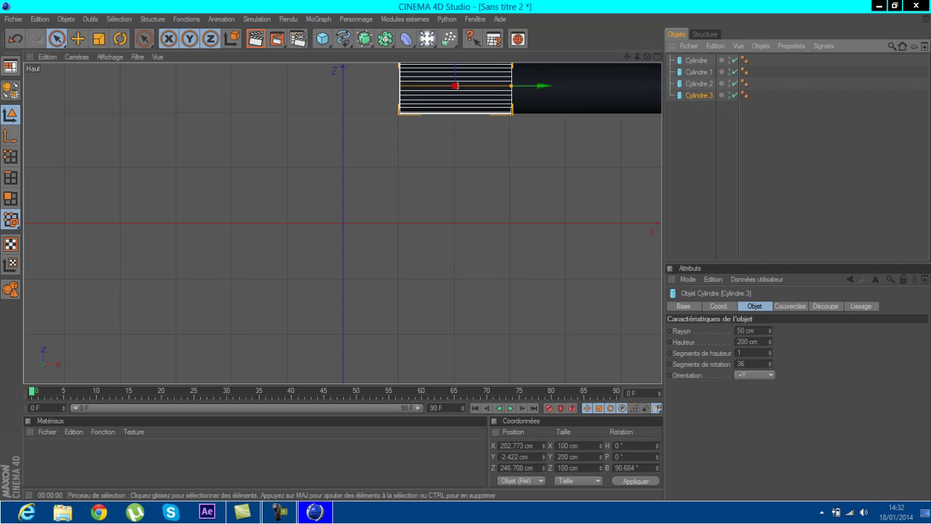
left_click_drag(537, 85, 259, 86, "ctrl")
left_click(728, 160)
left_click(73, 87)
left_click(728, 160)
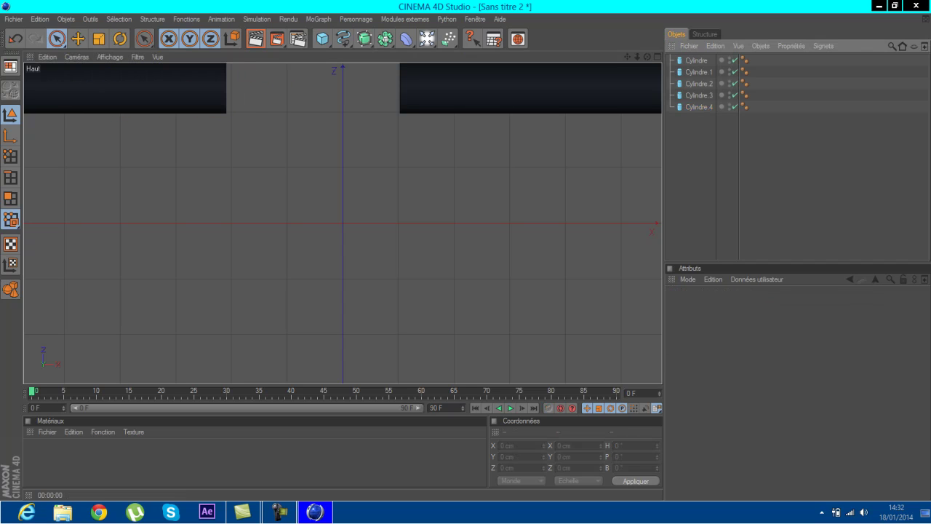
Paste another cylinder, move it to about X -201 cm to lengthen the negative X bar, and render the view as a preview.
key("ctrl+v")
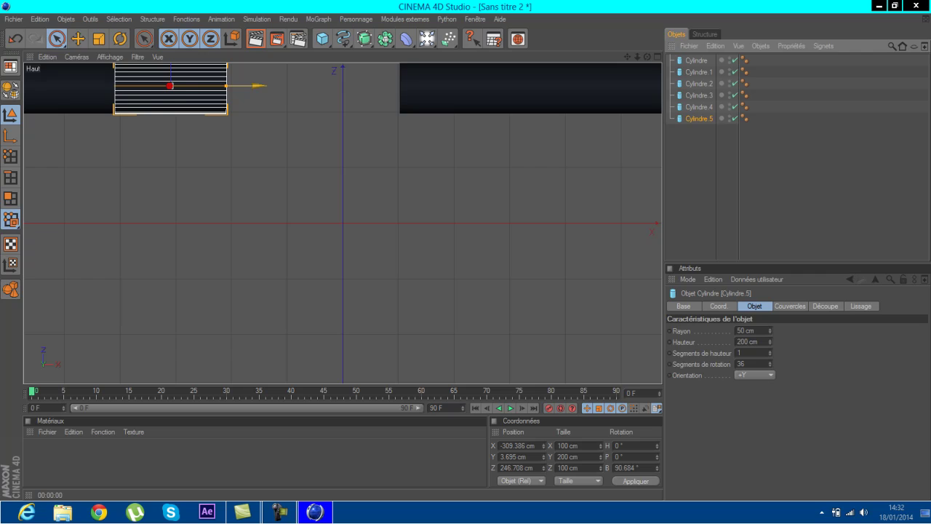
left_click_drag(256, 86, 316, 86)
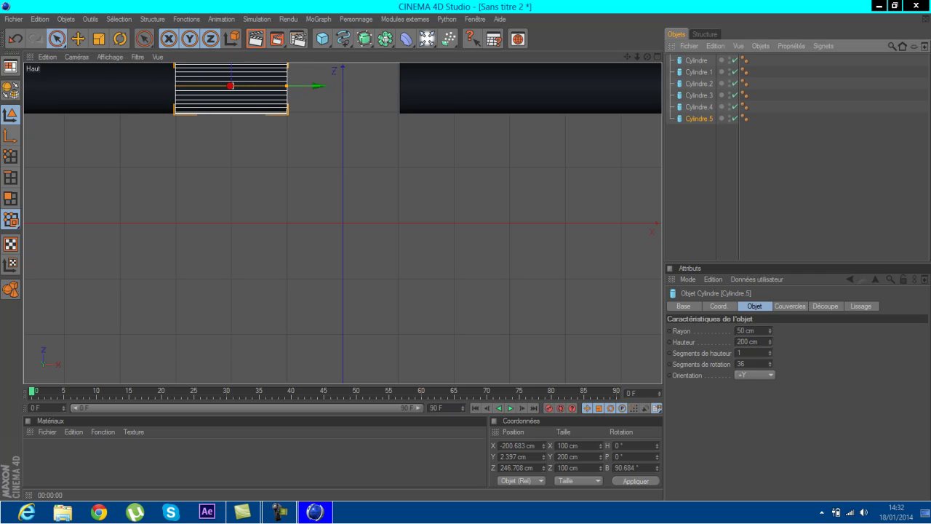
left_click(727, 160)
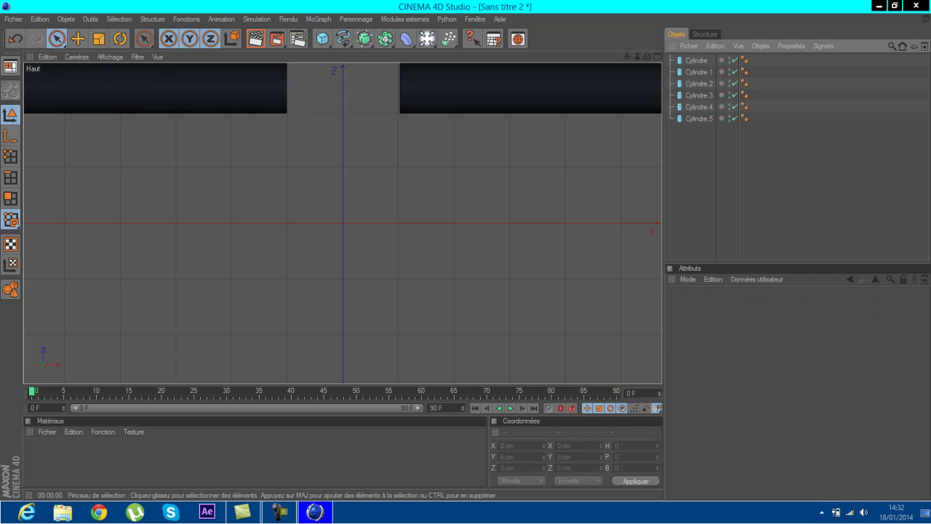
left_click(256, 38)
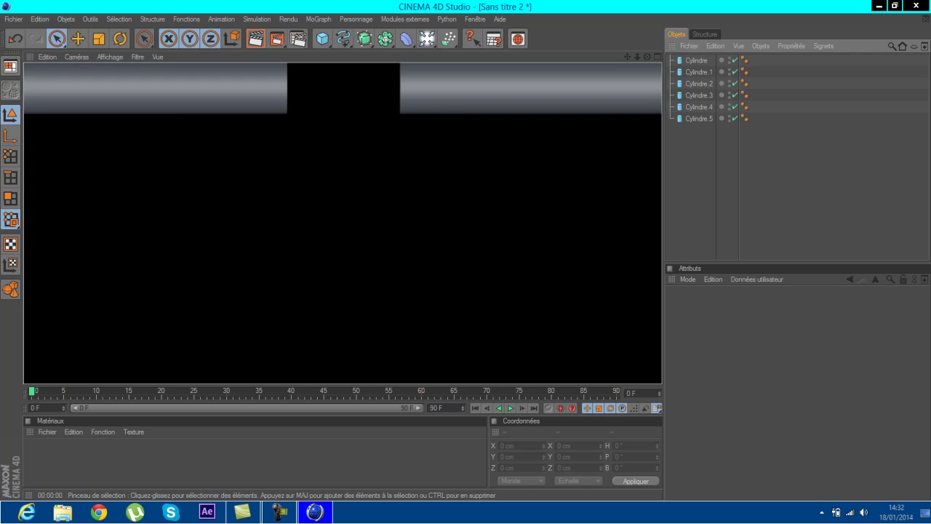
left_click(727, 160)
Paste a copy of Cylindre.5 and move it to about X -260 cm and Z -240 cm to start a lower bar.
left_click(698, 119)
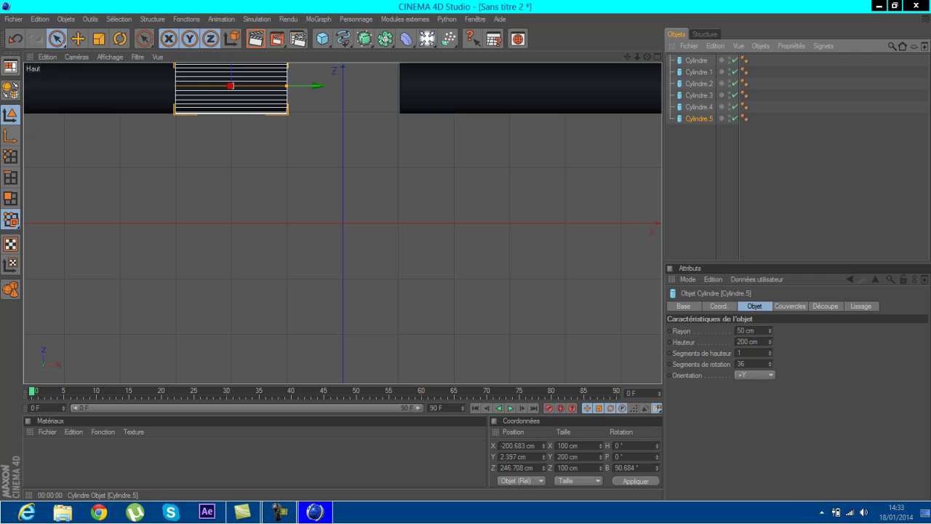
key("ctrl+v")
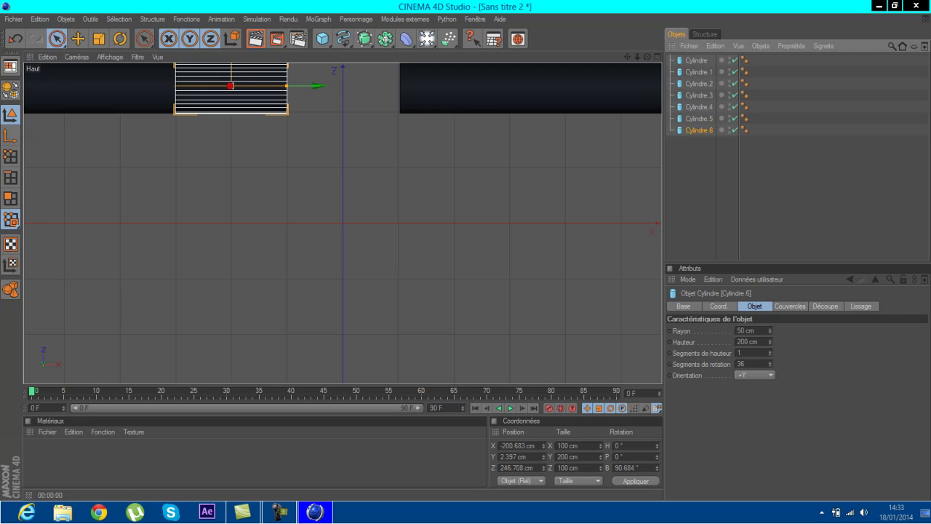
left_click_drag(231, 73, 231, 343)
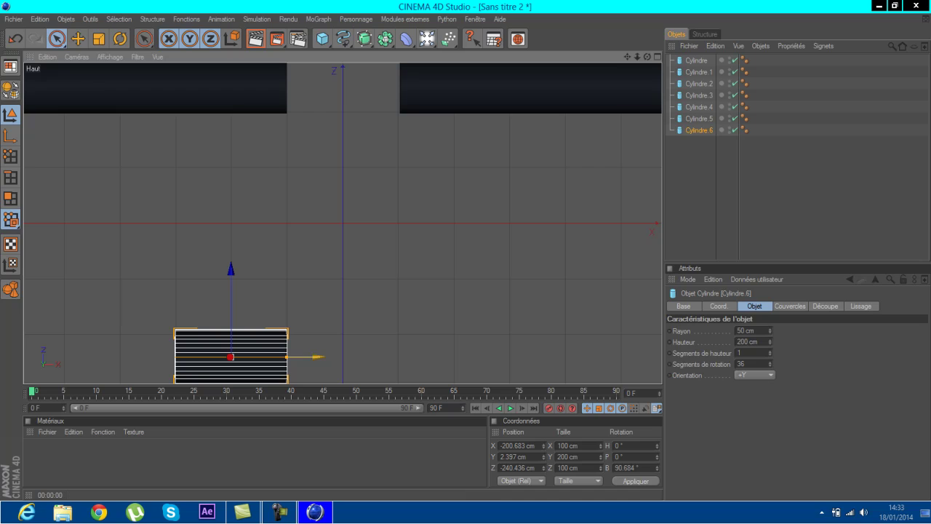
left_click_drag(318, 356, 283, 357)
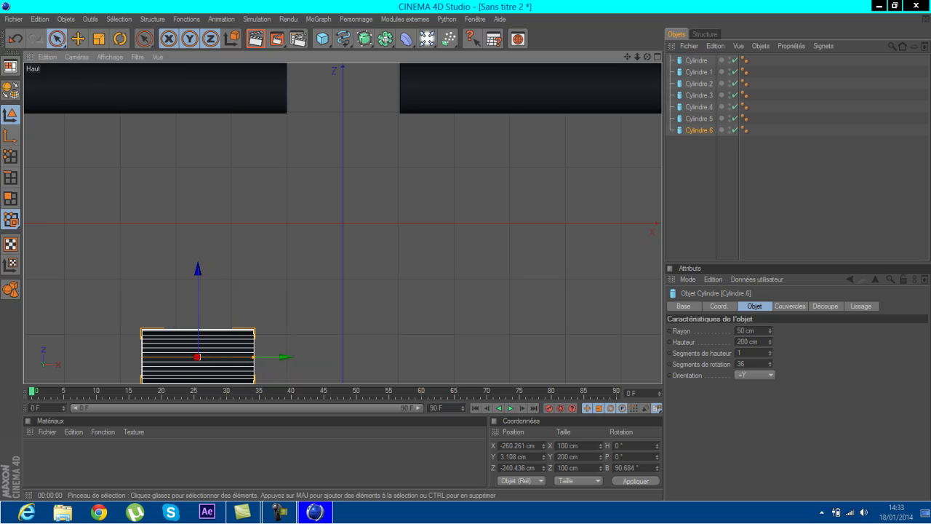
left_click(720, 171)
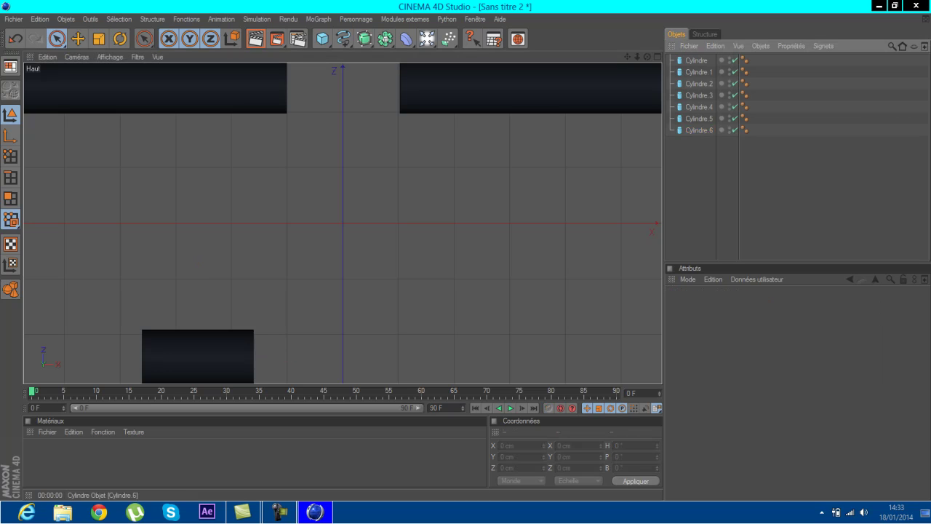
Paste two more cylinders into the lower bar, placing them at about X -68 cm and X 122 cm.
left_click(197, 357)
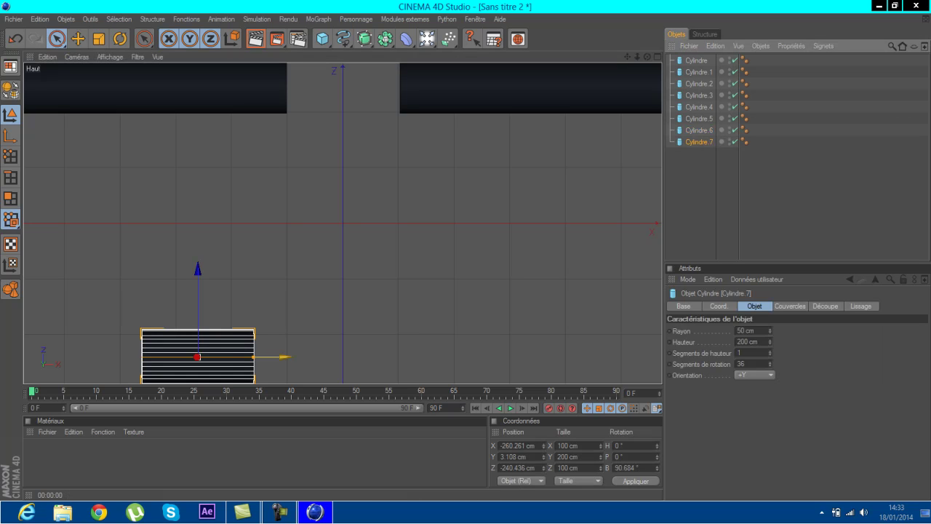
left_click_drag(233, 357, 339, 357, "ctrl")
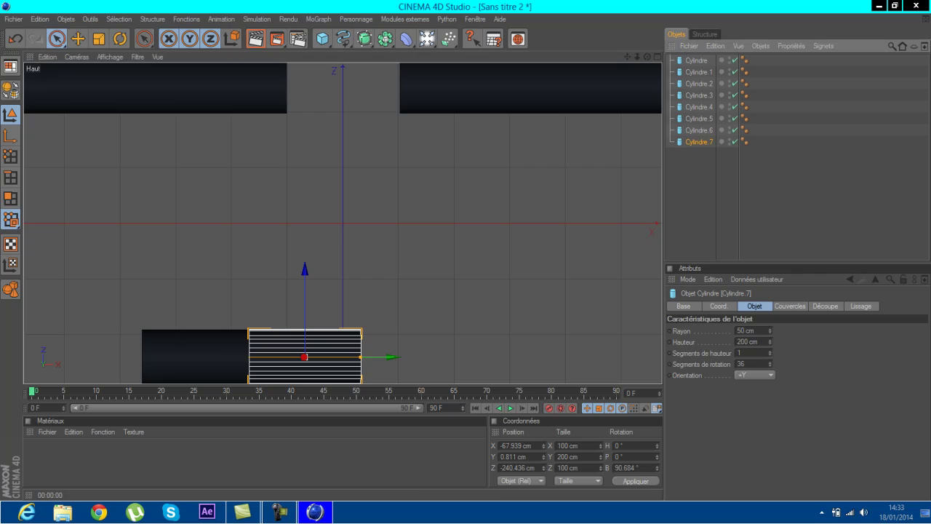
left_click(720, 171)
key("ctrl+v")
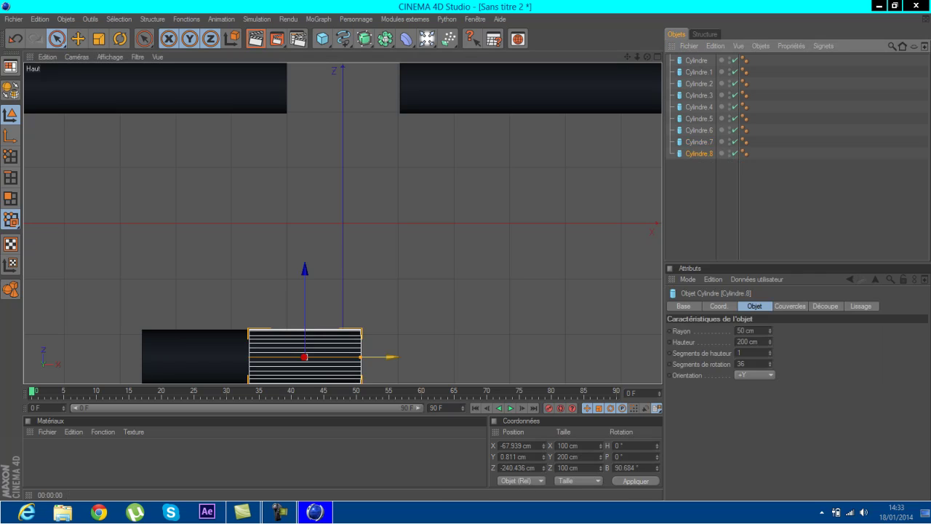
left_click_drag(393, 356, 498, 356)
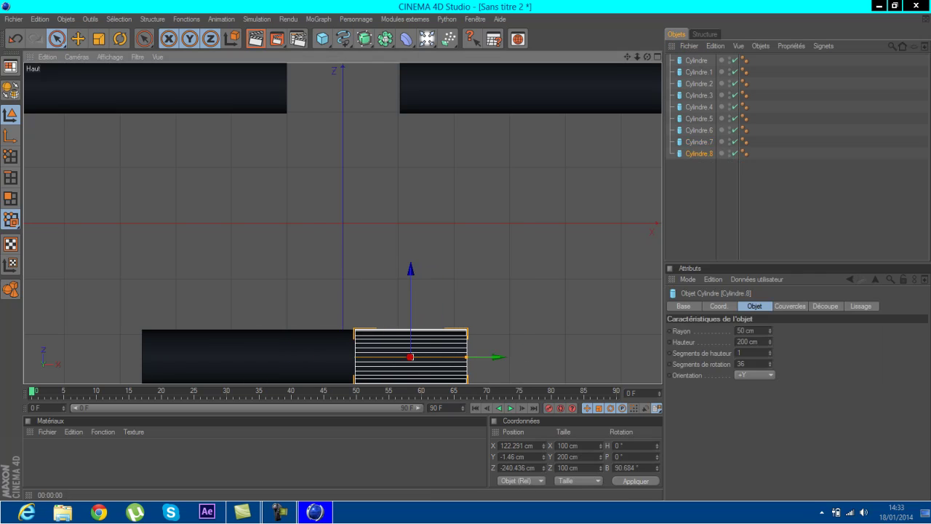
left_click(720, 171)
Paste a fourth cylinder into the lower bar and shift it along positive X so the bar is centred on the Z axis.
key("ctrl+v")
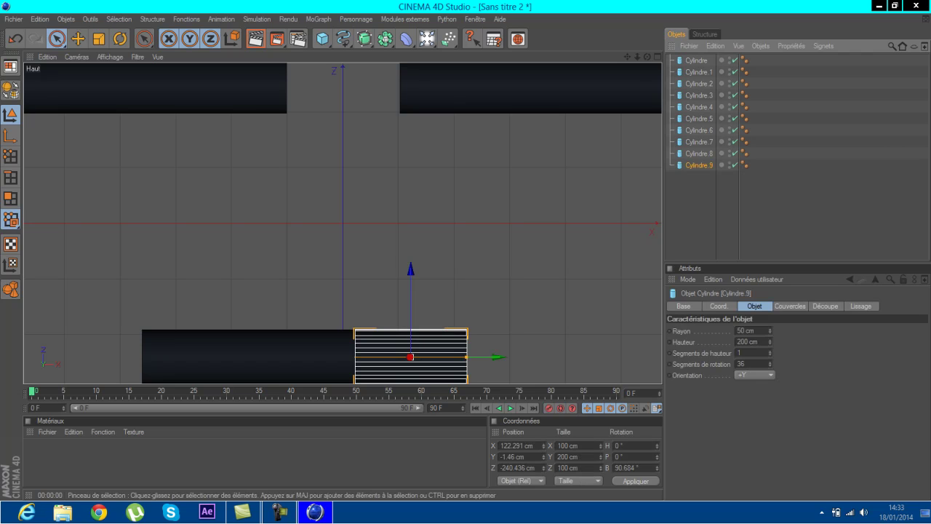
left_click_drag(496, 357, 573, 357)
left_click(717, 213)
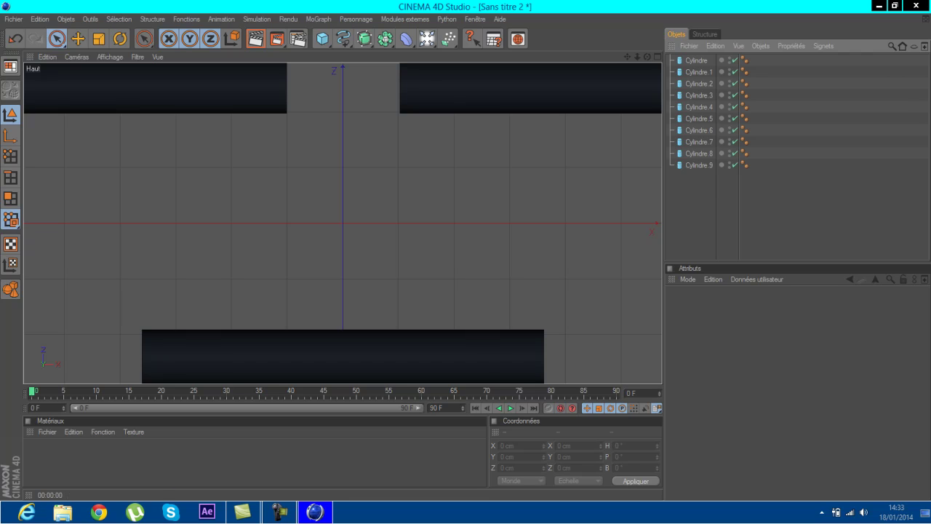
Add a floor object to the scene and create a new material.
left_click_drag(427, 39, 544, 131)
left_click(256, 39)
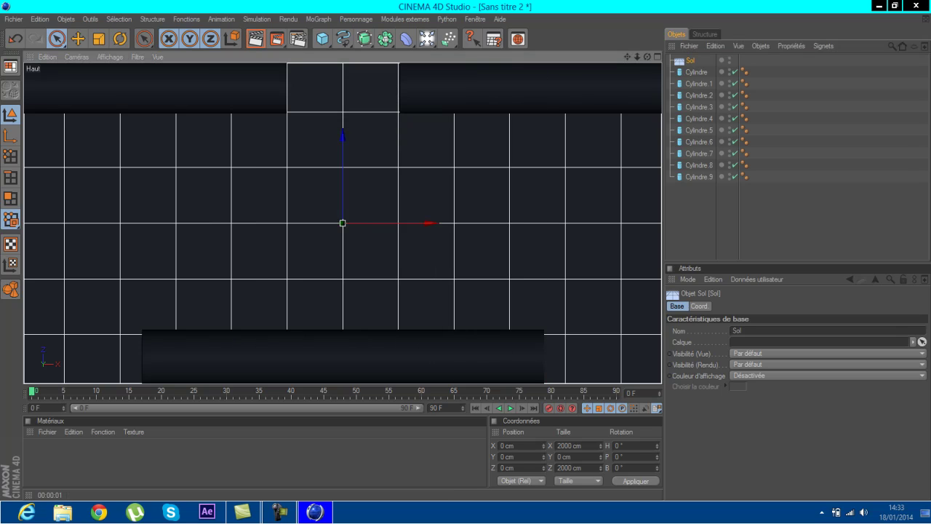
left_click(48, 431)
left_click(75, 283)
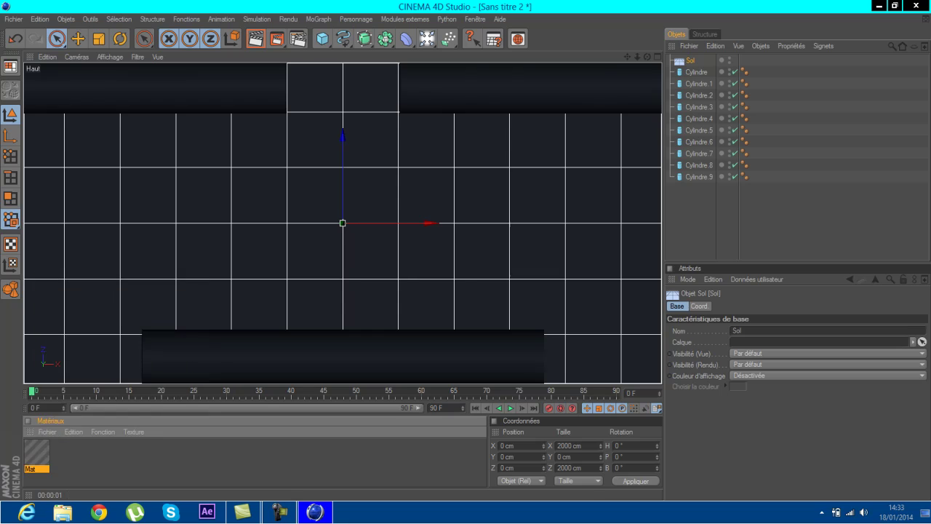
Make the new material pure white (RGB 255, 255, 255) without specularity and apply it to the floor.
double_click(37, 453)
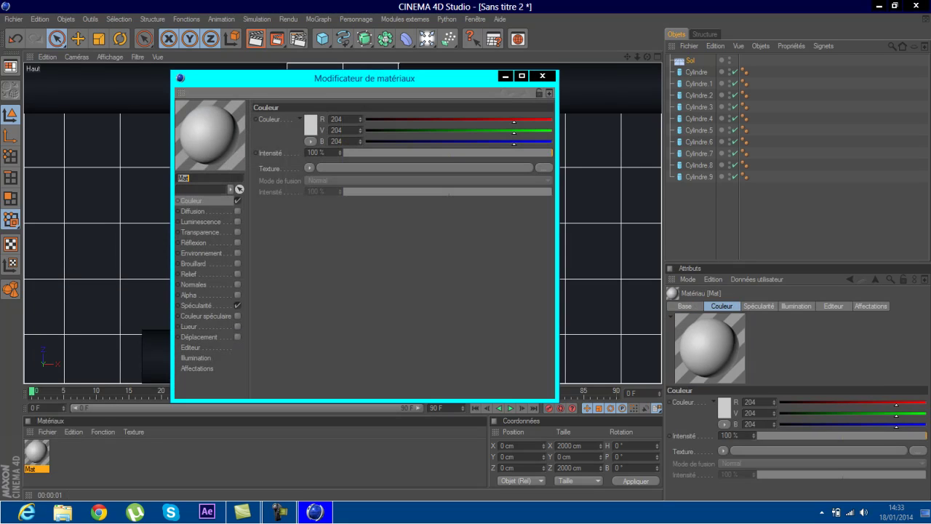
left_click(311, 124)
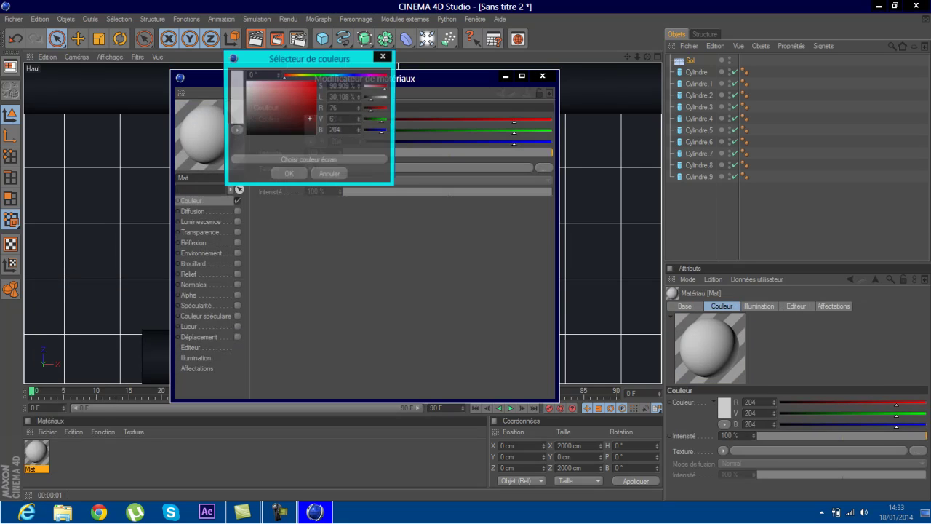
left_click(288, 174)
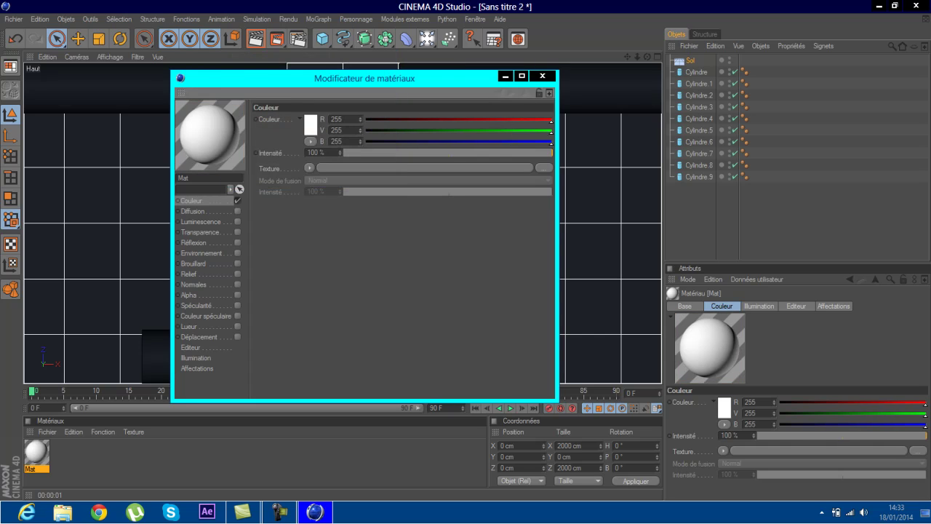
left_click(542, 76)
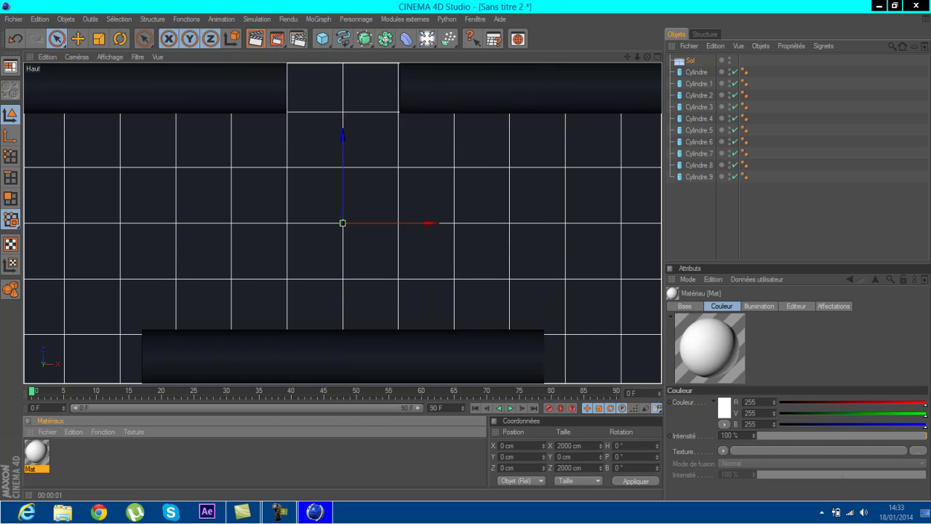
left_click_drag(36, 452, 240, 254)
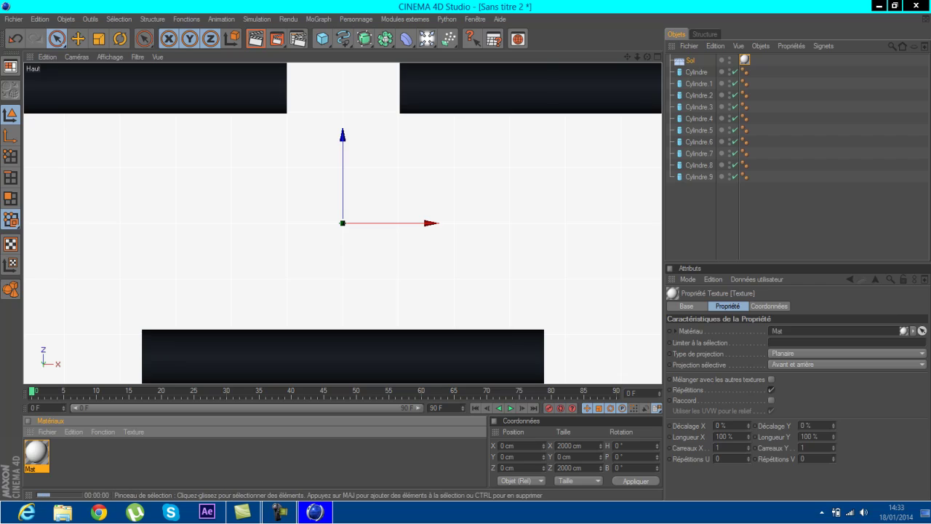
left_click(793, 218)
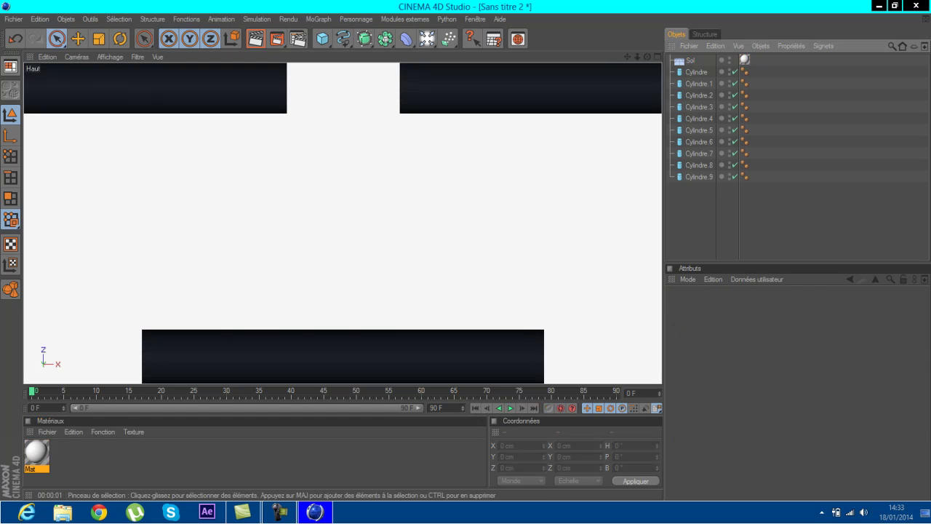
Create a second material without specularity and set its colour to dark grey, RGB 90, 87, 87.
left_click(47, 431)
left_click(66, 276)
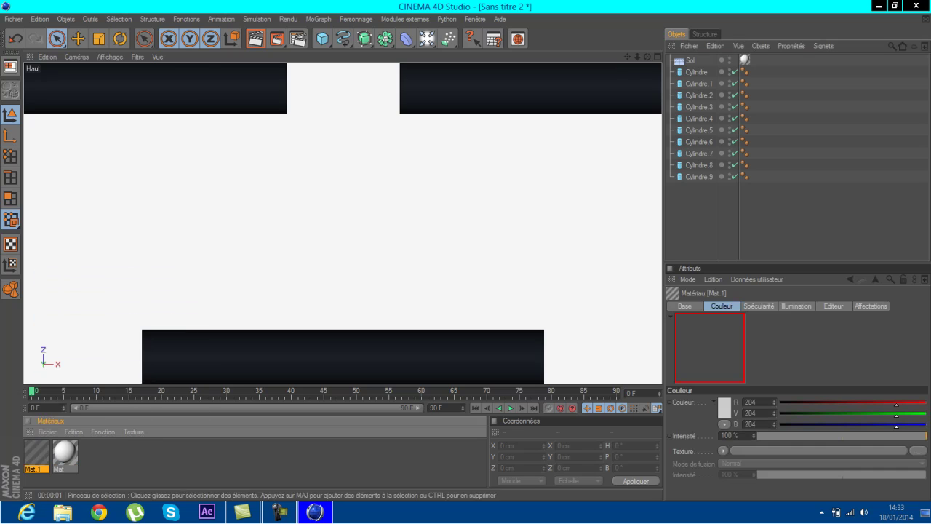
double_click(36, 452)
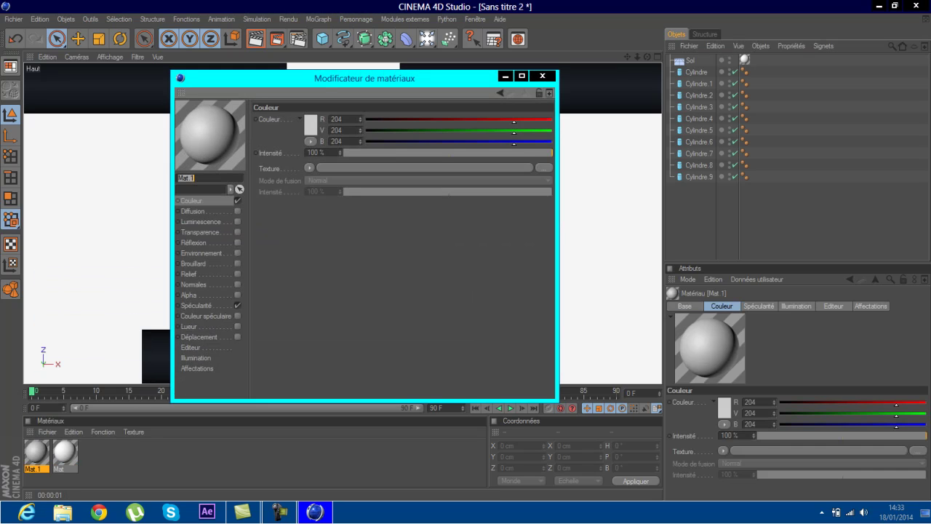
left_click(238, 305)
left_click(313, 126)
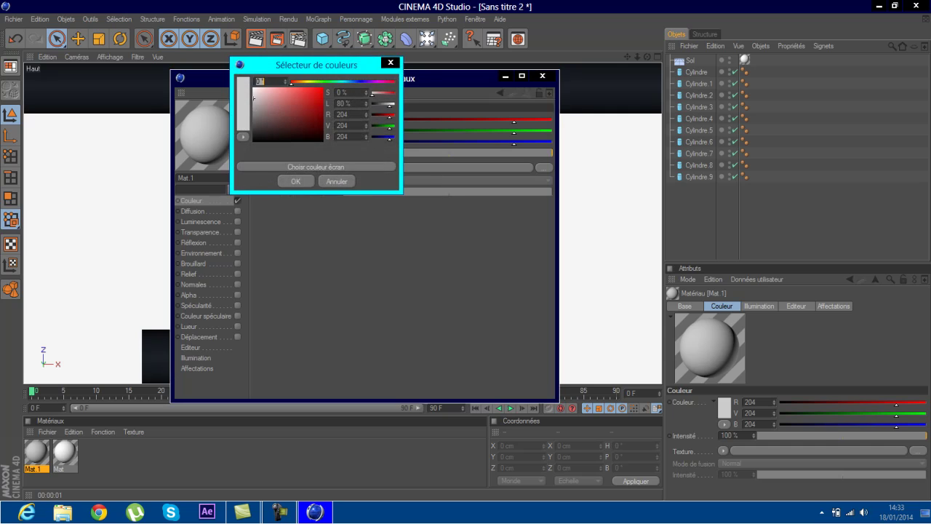
left_click_drag(253, 98, 255, 122)
left_click(295, 181)
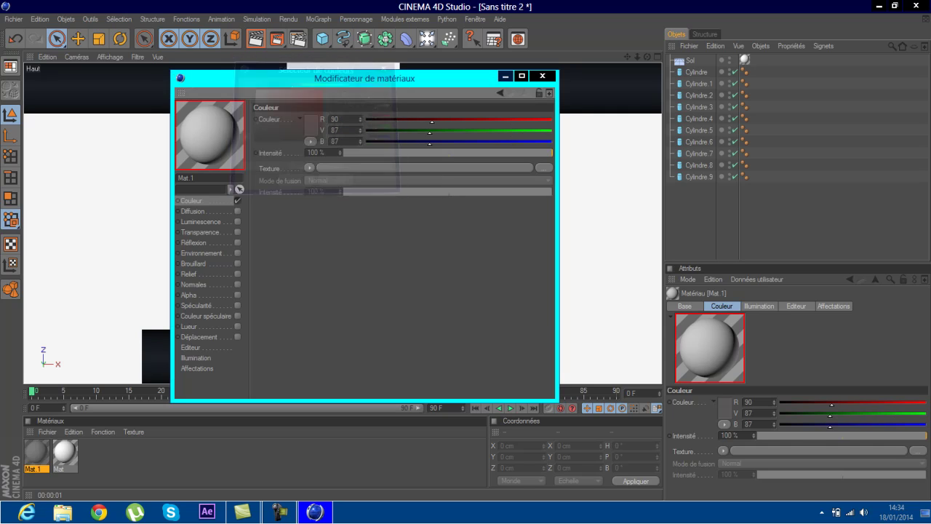
left_click(542, 76)
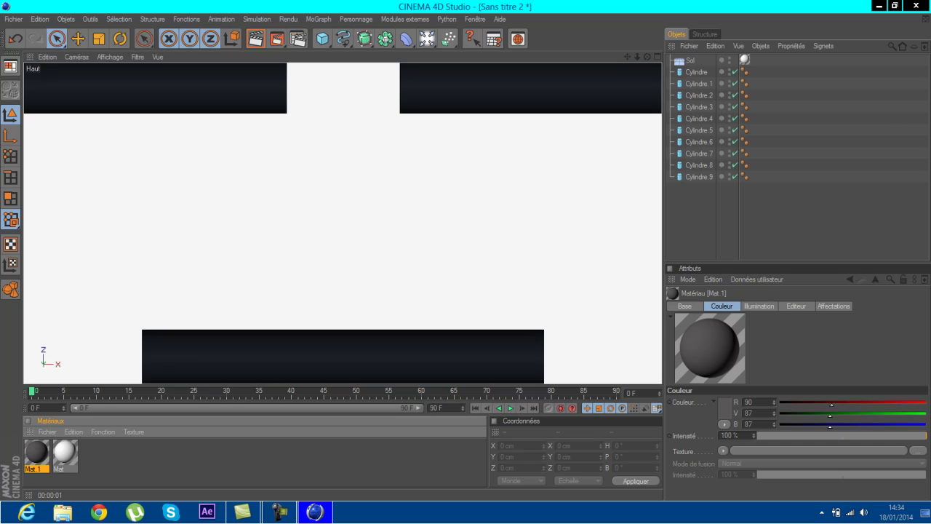
Apply the dark grey material to Cylindre.6 and copy its texture tag to Cylindre.5, Cylindre.7, Cylindre.8 and Cylindre.9.
left_click_drag(36, 452, 211, 358)
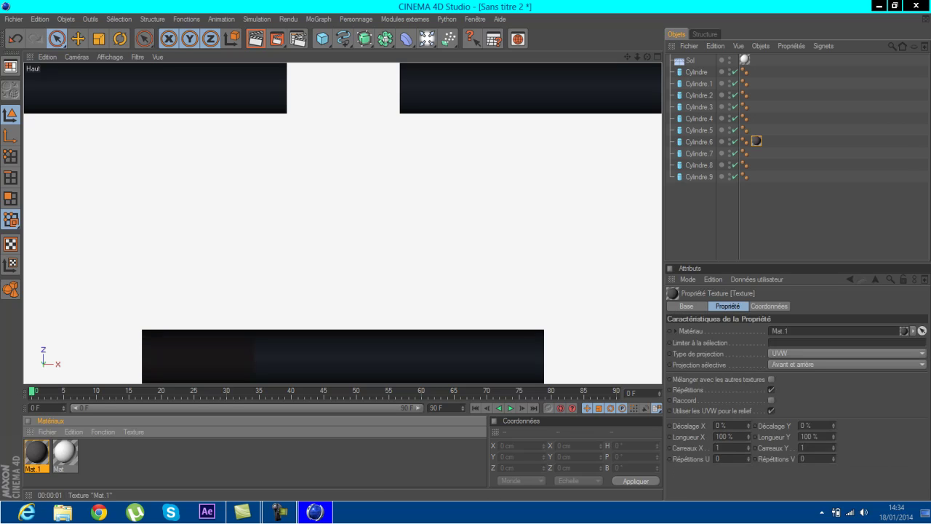
left_click_drag(757, 141, 756, 177, "ctrl")
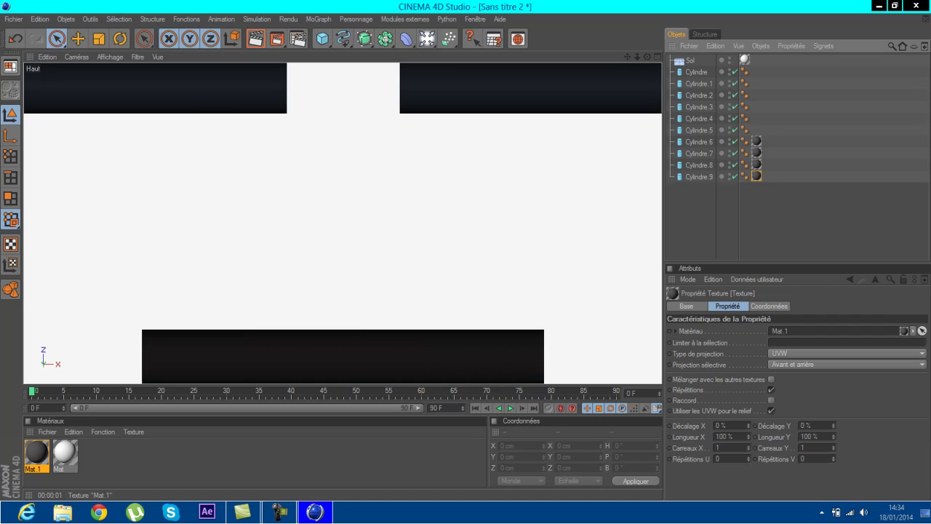
left_click_drag(757, 141, 757, 129, "ctrl")
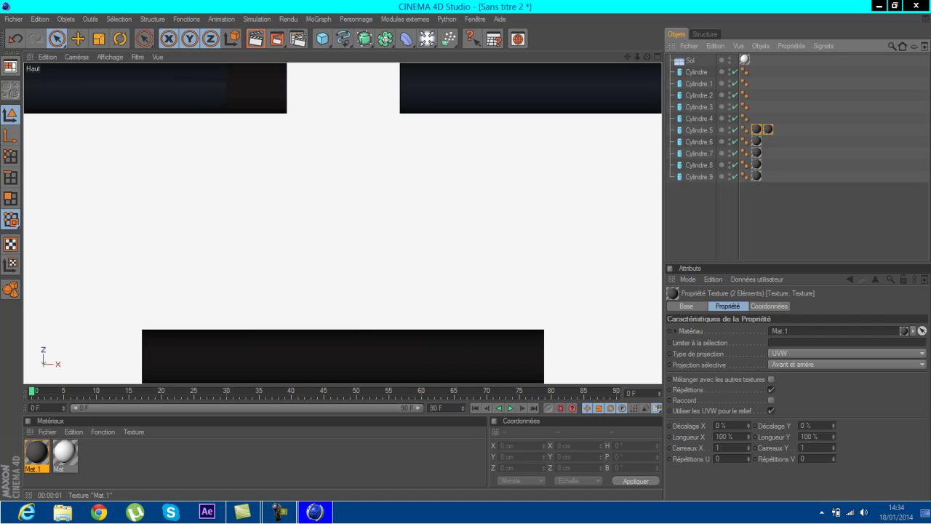
left_click(796, 207)
Copy the dark grey texture tag to the remaining cylinders, Cylindre.4 up to Cylindre, and render the view as a preview.
left_click_drag(757, 130, 756, 83, "ctrl")
left_click(768, 129)
left_click(756, 94)
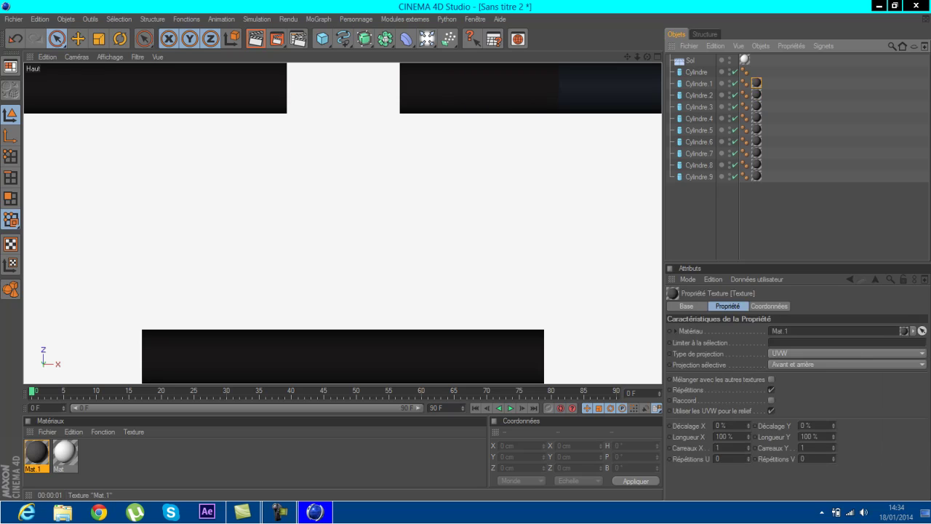
left_click(757, 75)
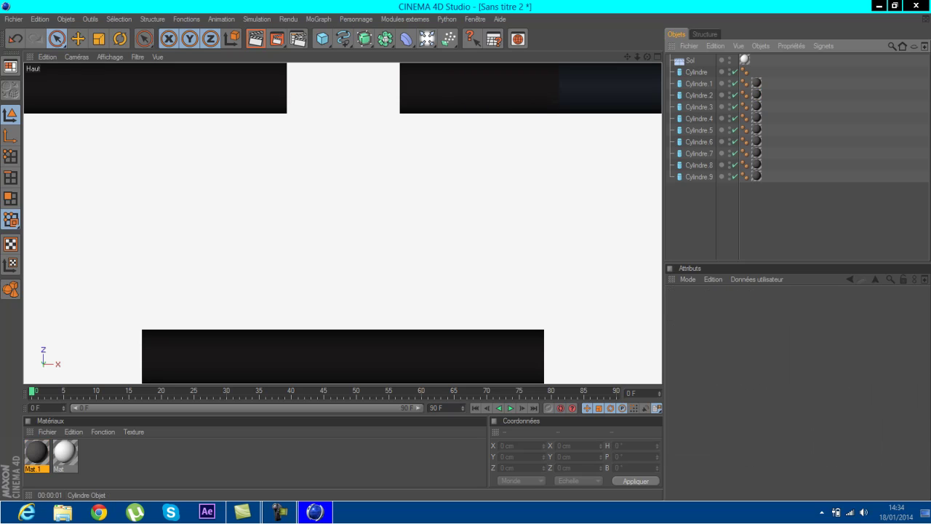
left_click_drag(757, 83, 756, 72, "ctrl")
left_click(798, 217)
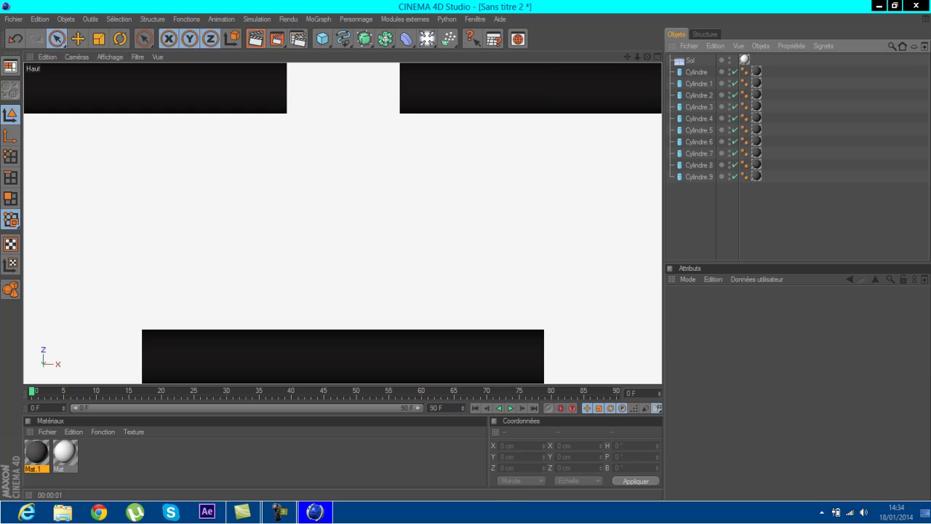
left_click(256, 39)
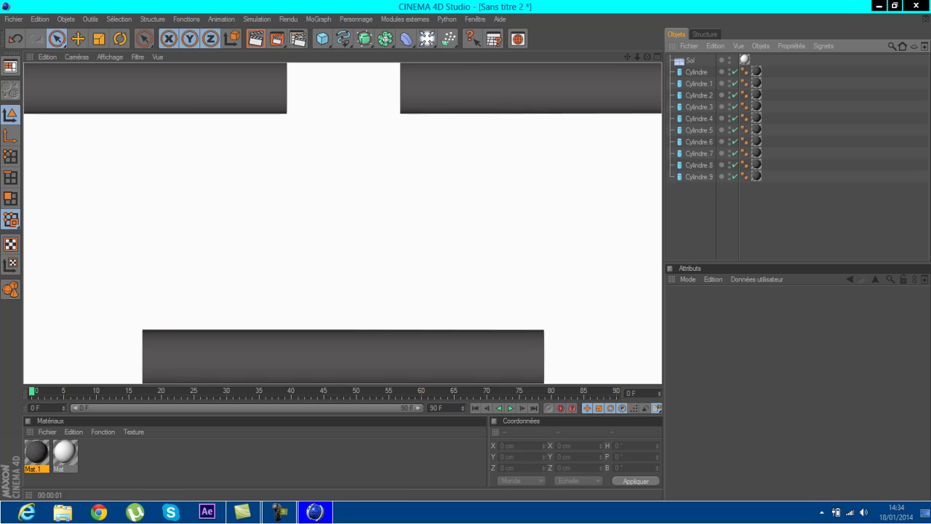
Add a MoText object and rotate its pitch to about -90.7° so it lies flat facing the top view.
key("a")
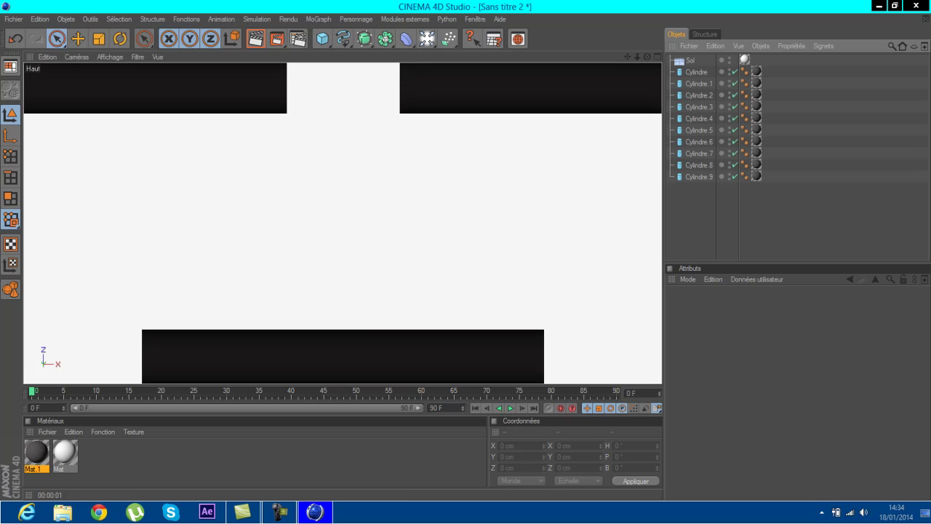
left_click(319, 19)
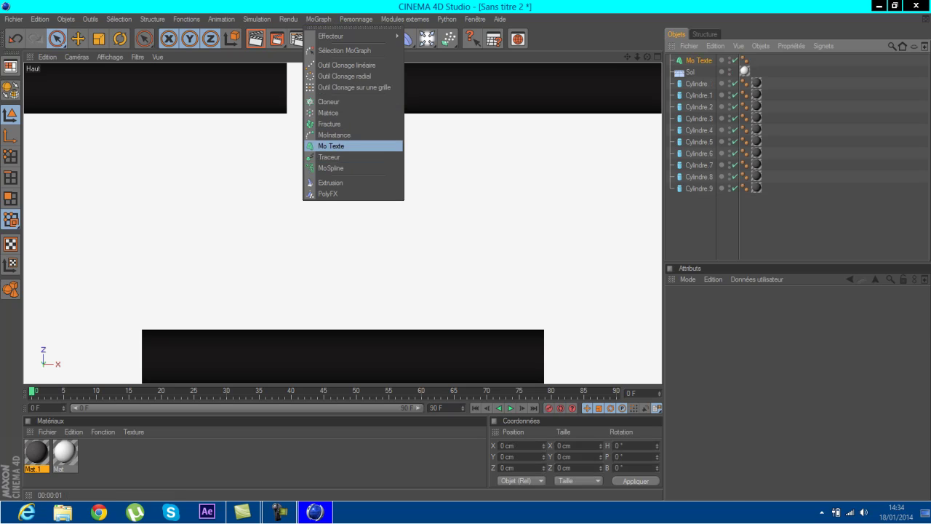
left_click(331, 145)
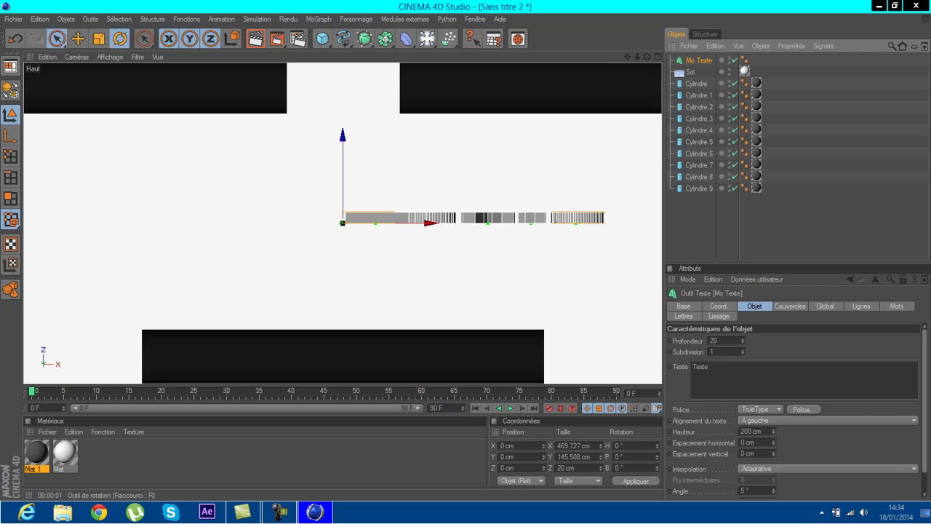
left_click(120, 38)
left_click_drag(313, 223, 320, 259)
left_click(57, 39)
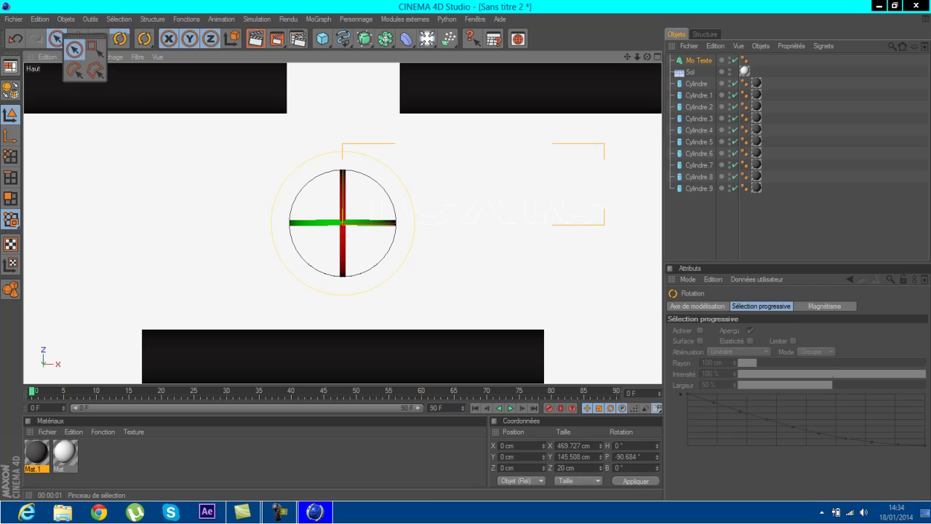
left_click(74, 50)
Replace the MoText object's default text with "Blo0rDa".
left_click(699, 61)
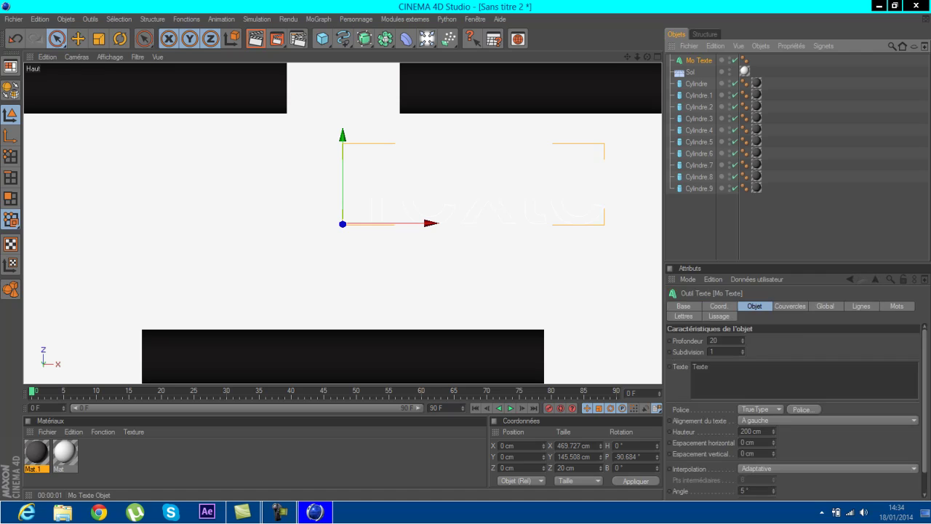
left_click(710, 366)
key("BackSpace")
key("BackSpace")
key("BackSpace")
key("BackSpace")
key("BackSpace")
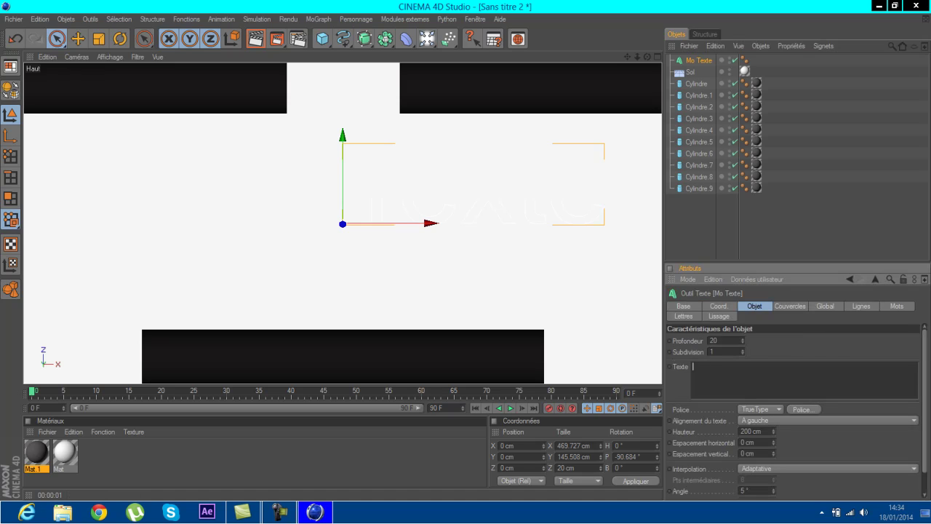
type("B")
type("lo")
type("o")
type("rDa")
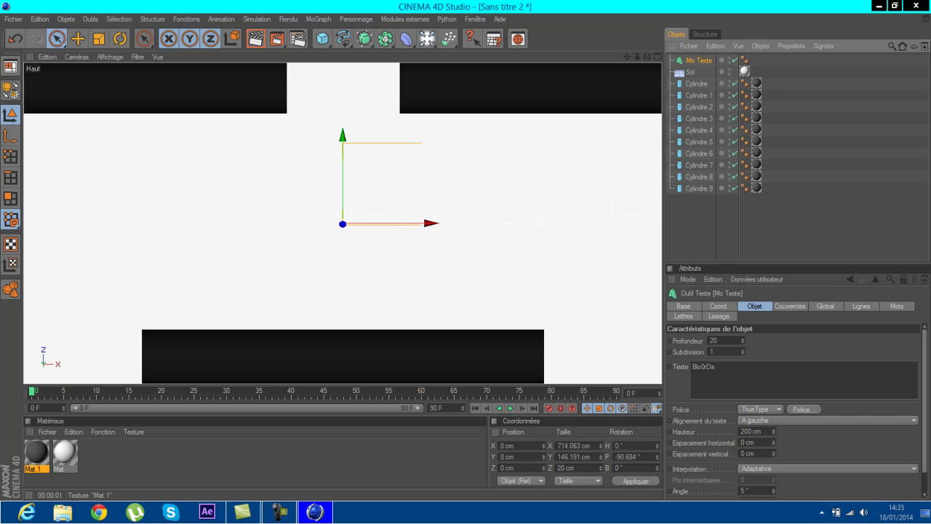
Apply the dark grey material Mat.1 to the Mo Texte object.
left_click_drag(36, 453, 699, 60)
key("super+c")
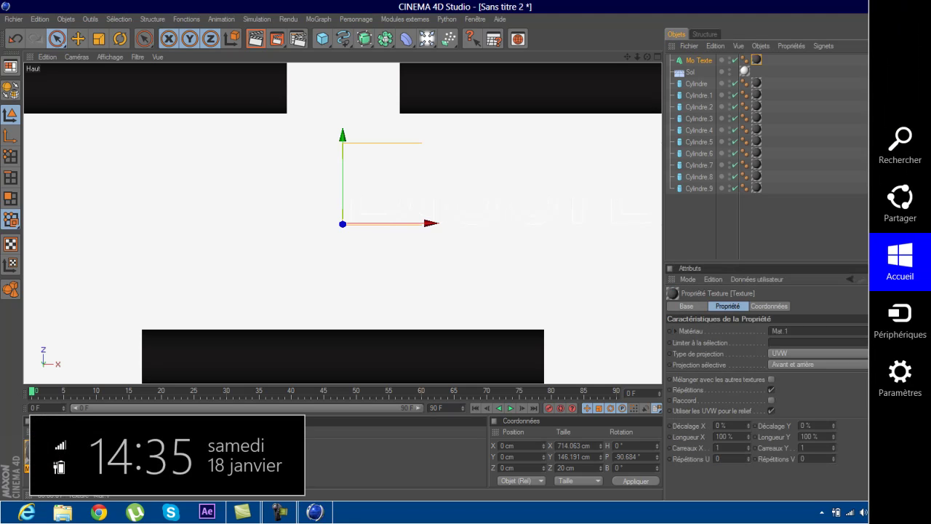
key("Escape")
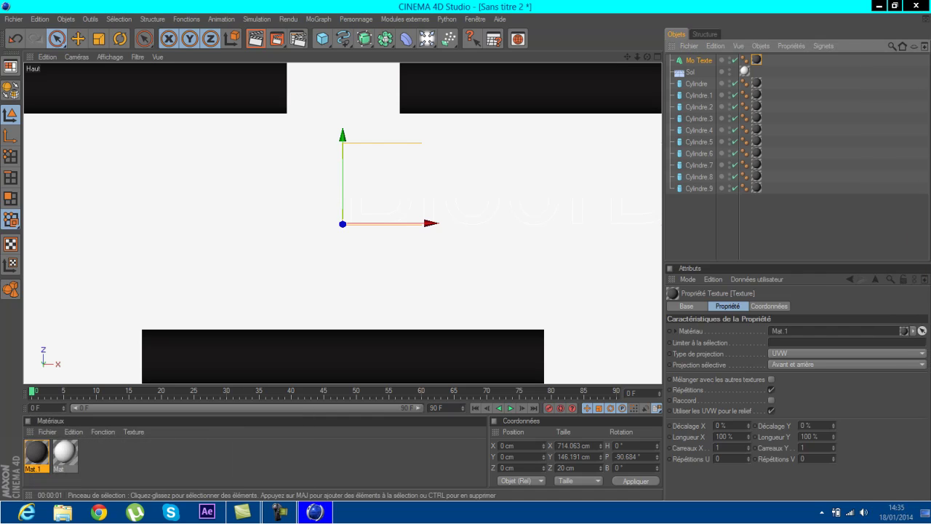
Move the text to X about -341 cm and raise it above the cylinders to Y about 89 cm.
left_click_drag(386, 223, 197, 223)
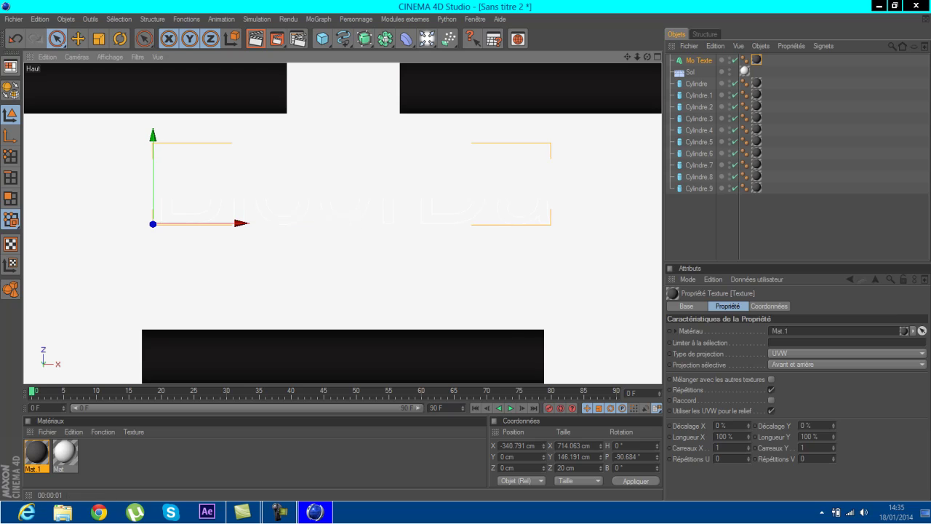
key("F5")
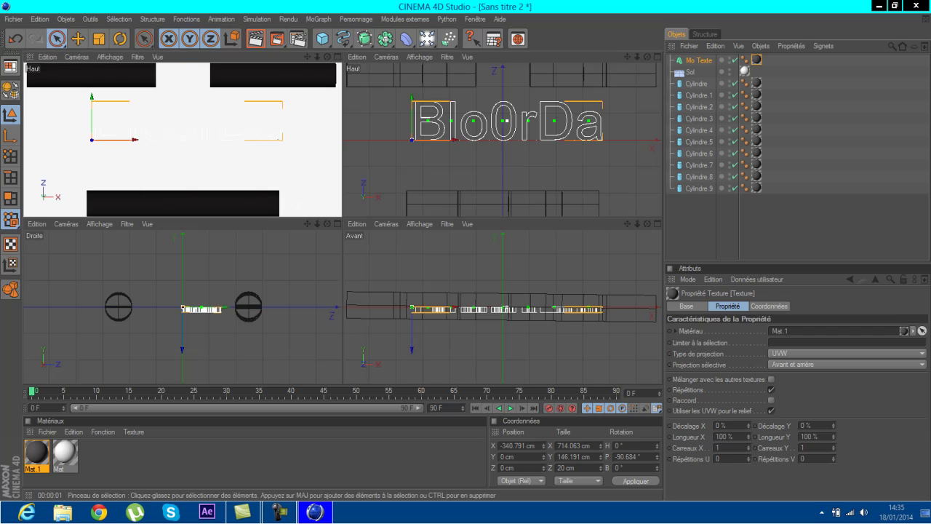
left_click_drag(412, 350, 412, 324)
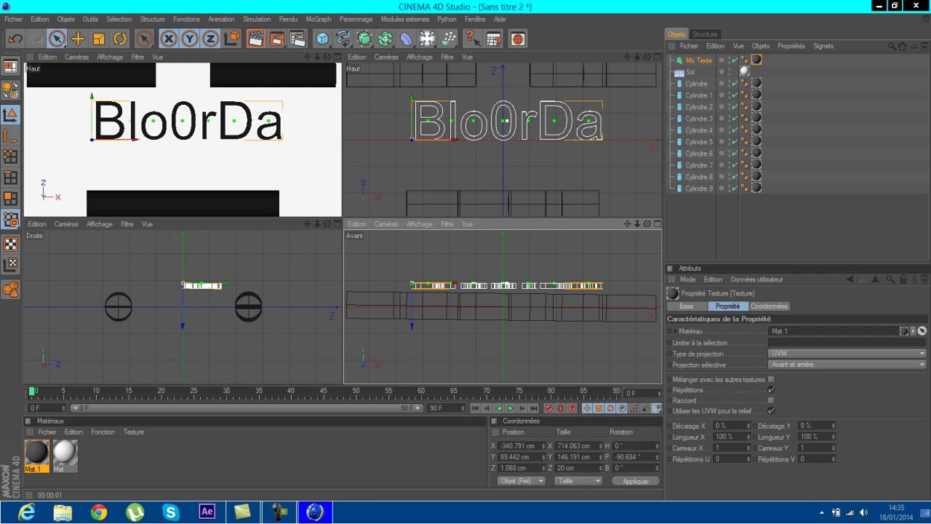
key("F2")
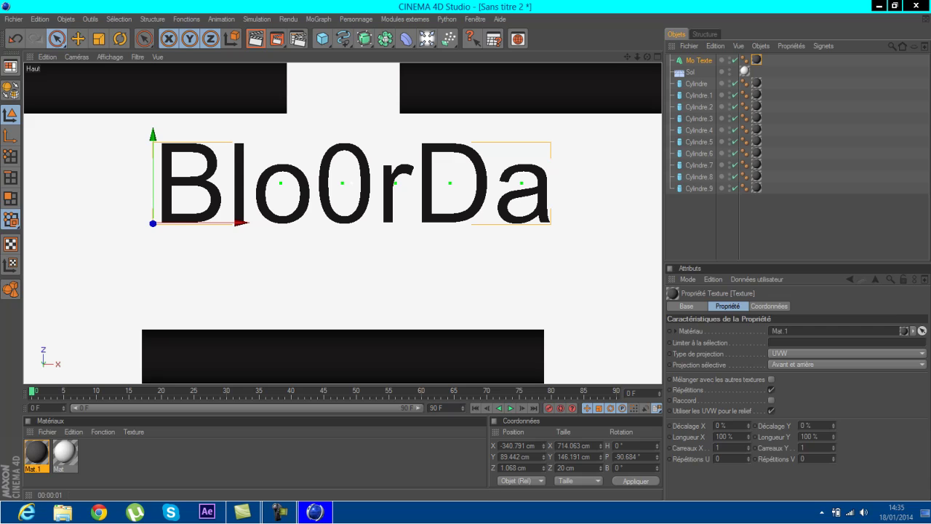
Set the text's font to Impact and shift the text along X to about -233 cm.
left_click(699, 60)
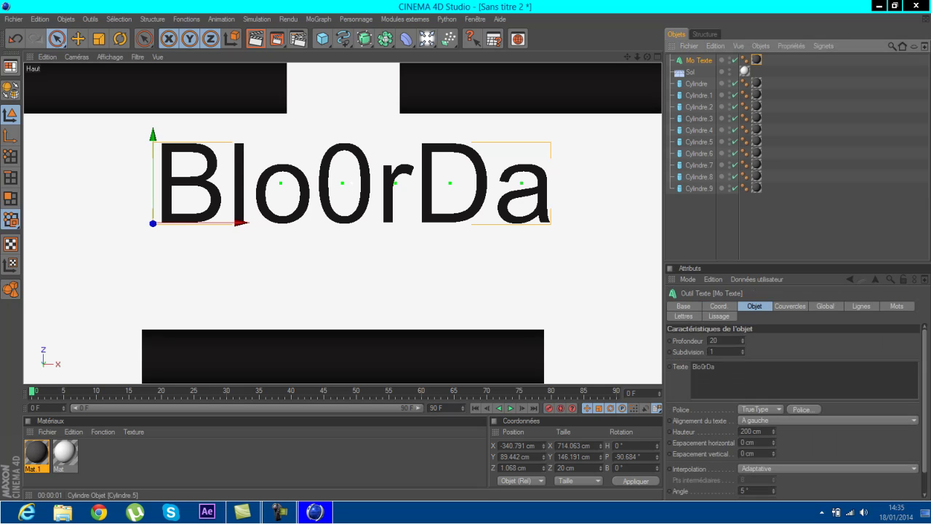
left_click(803, 409)
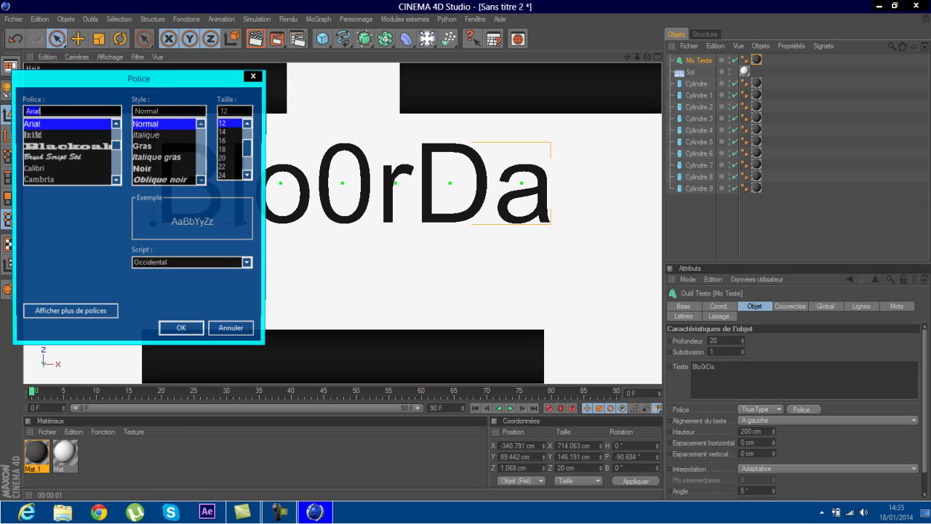
type("imp")
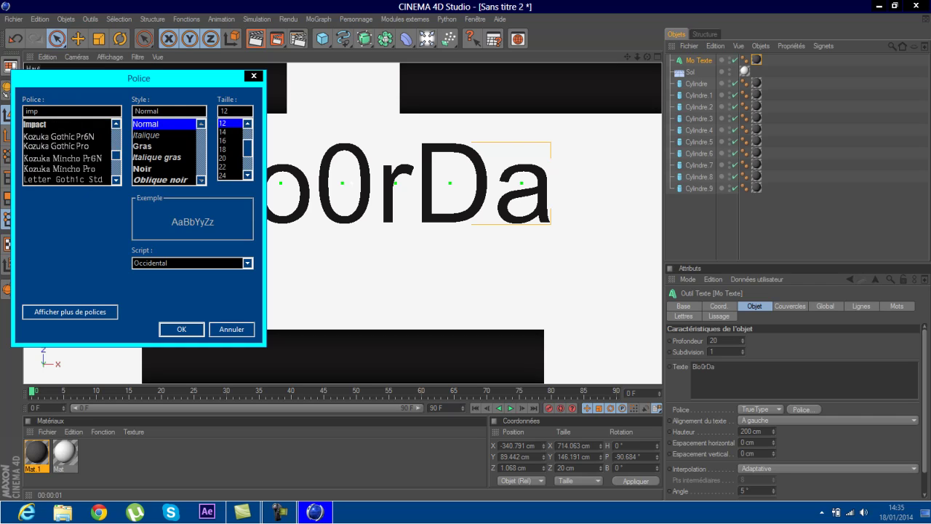
key("Down")
key("Return")
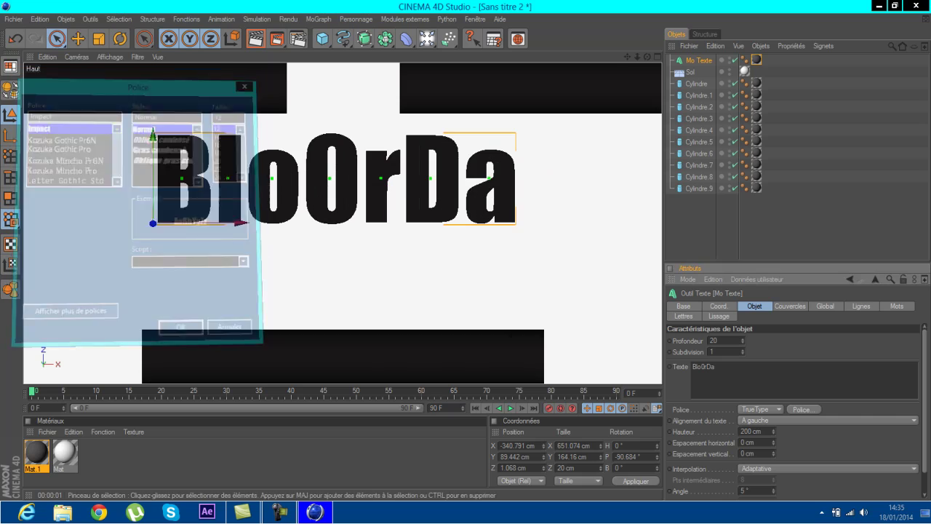
left_click_drag(240, 222, 300, 223)
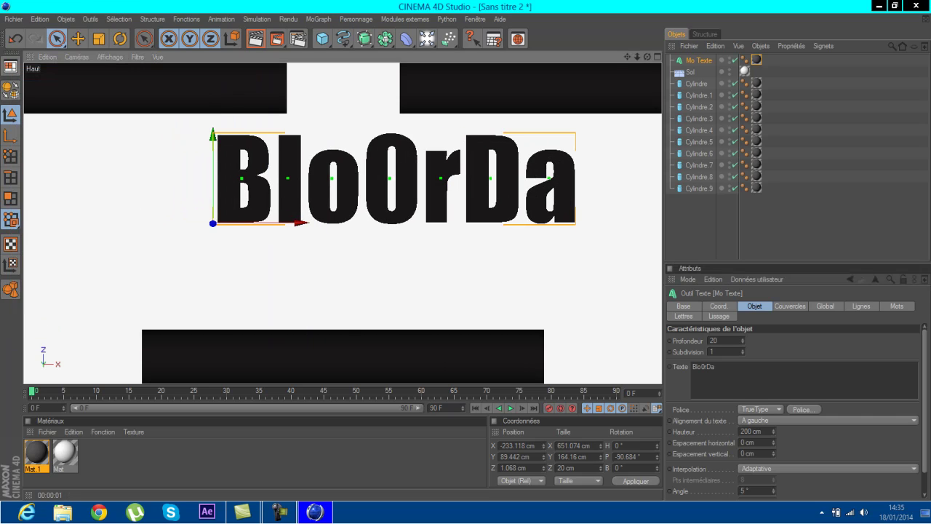
Set the text's height to 46 cm.
double_click(746, 431)
key("BackSpace")
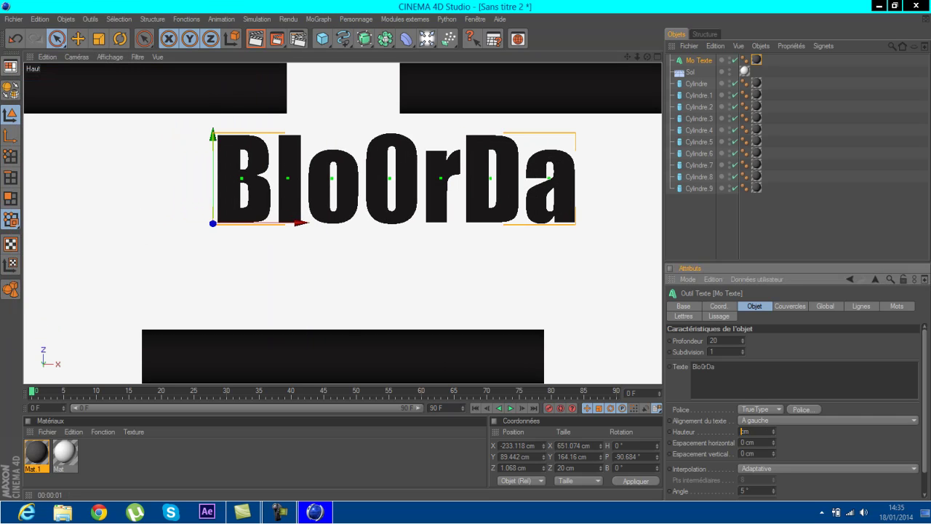
type("40")
key("Return")
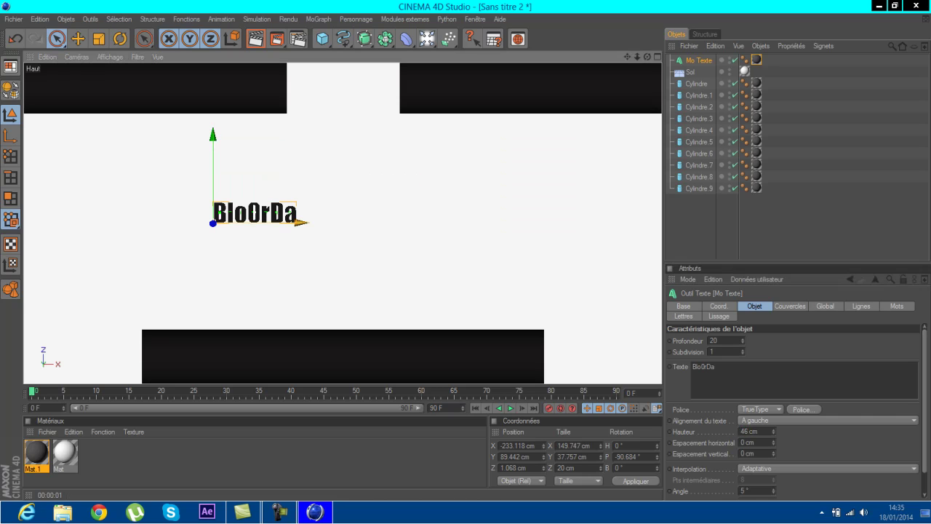
Move the text into the gap between the upper bars, at X about -82 cm and Z about 214 cm, and render a preview.
left_click_drag(299, 223, 385, 222)
left_click_drag(297, 167, 298, 61)
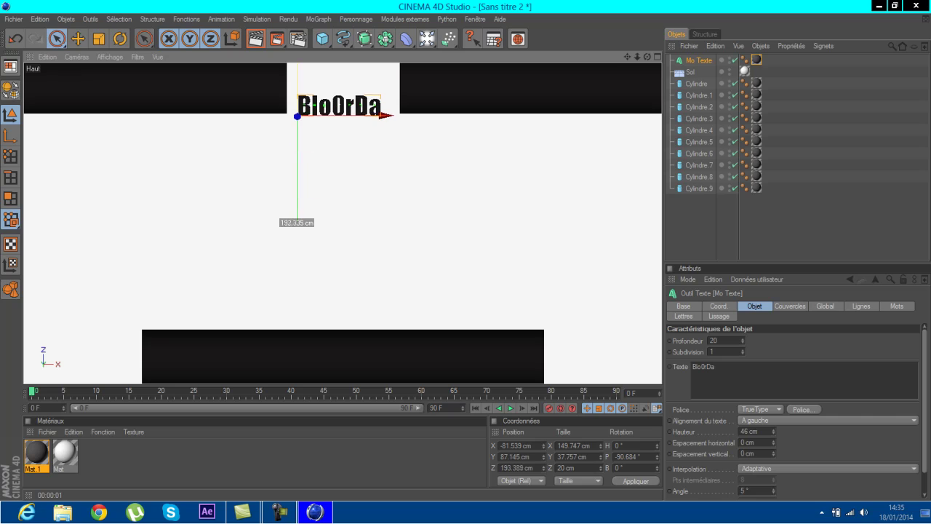
left_click_drag(297, 222, 298, 219)
left_click_drag(297, 121, 298, 106)
left_click(255, 38)
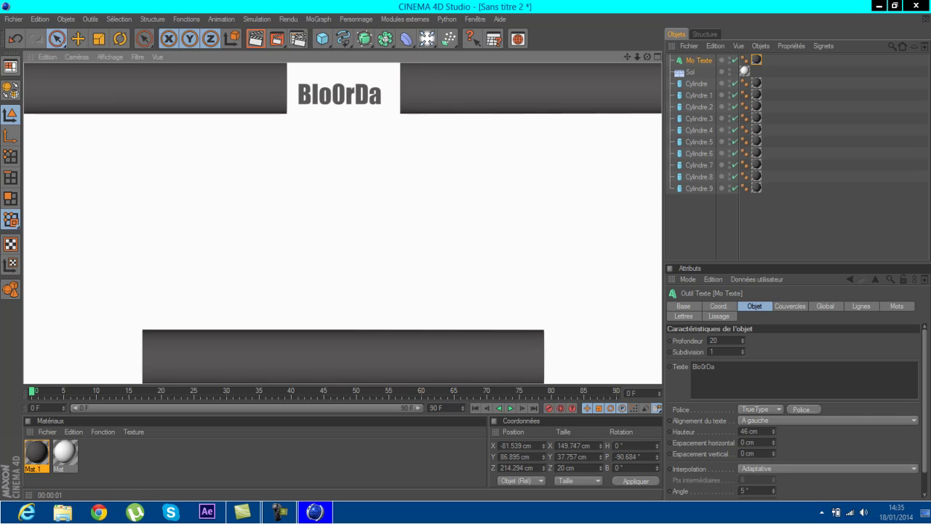
key("ctrl+shift+a")
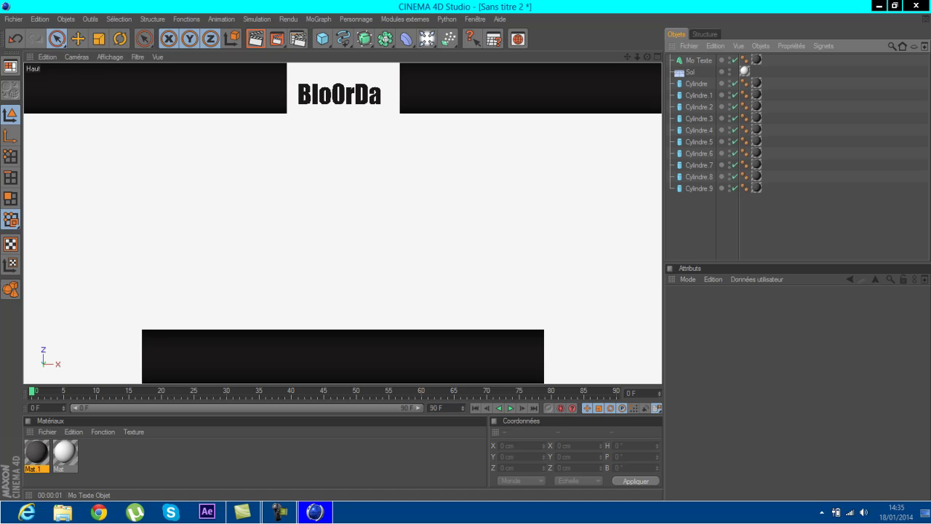
Create two copies of the Mo Texte object.
left_click(698, 61)
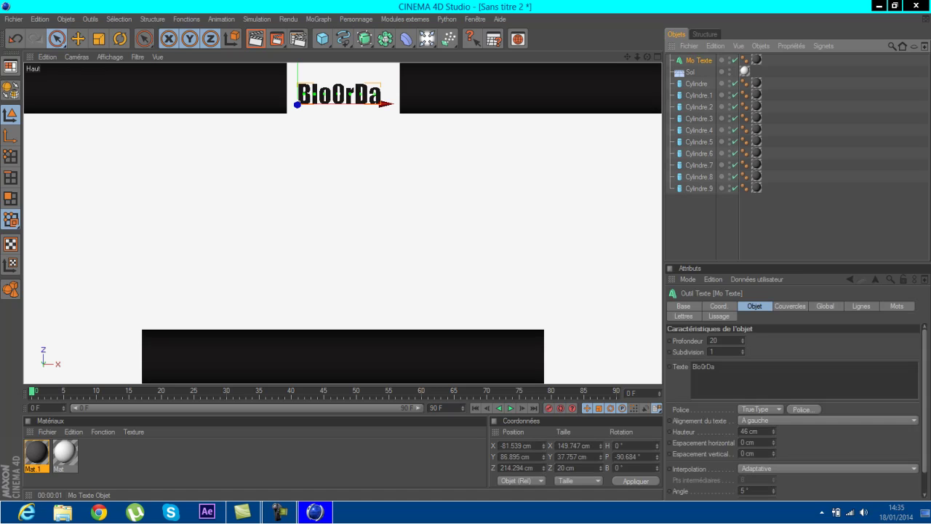
key("ctrl+v")
key("ctrl+shift+a")
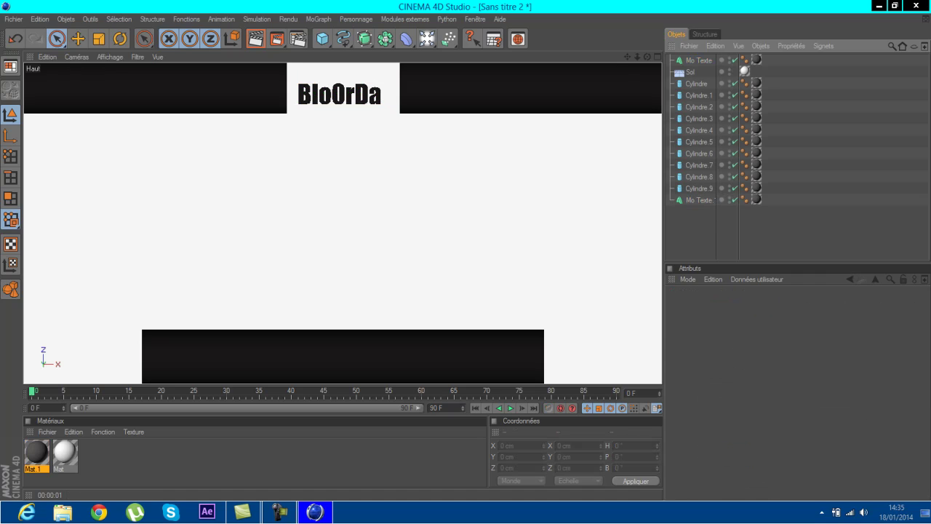
left_click(699, 200)
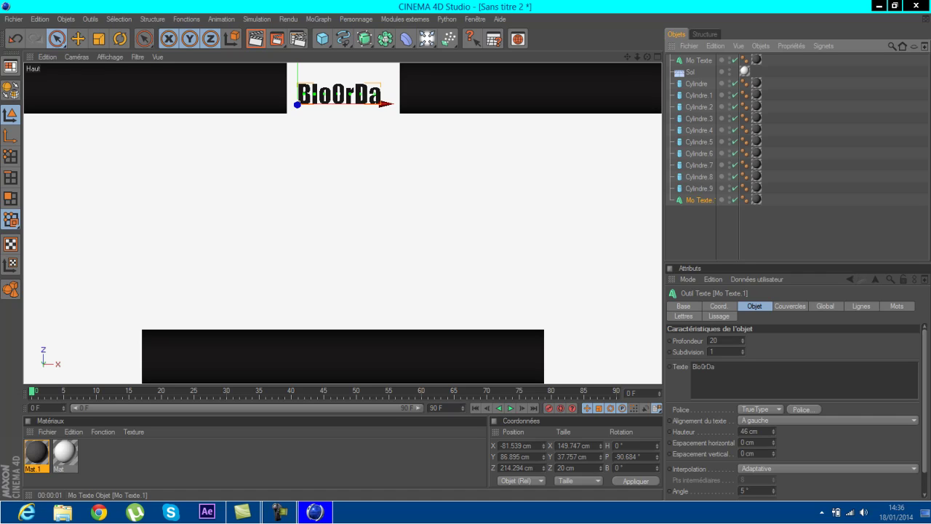
key("ctrl+v")
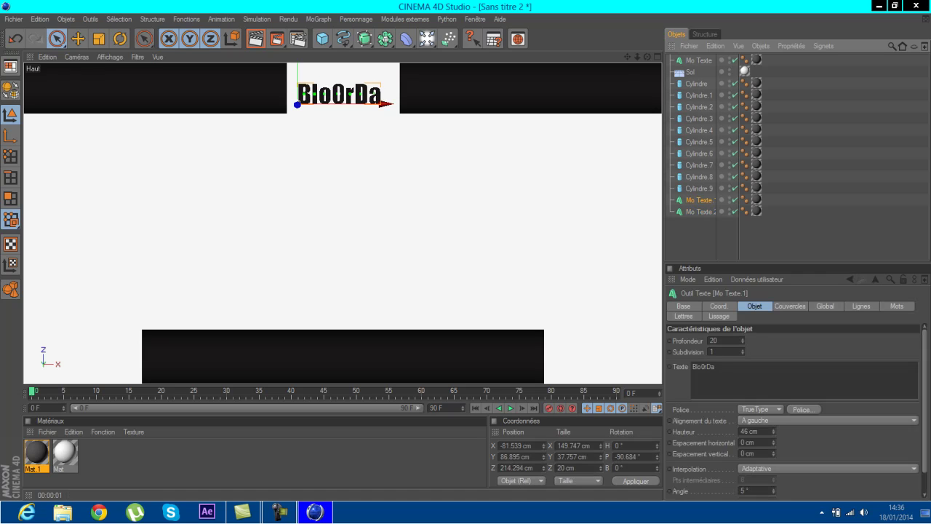
Change the text of Mo Texte.1 to "Tuto-Gaming".
left_click(714, 367)
key("BackSpace")
key("BackSpace")
key("BackSpace")
key("BackSpace")
key("BackSpace")
key("BackSpace")
key("BackSpace")
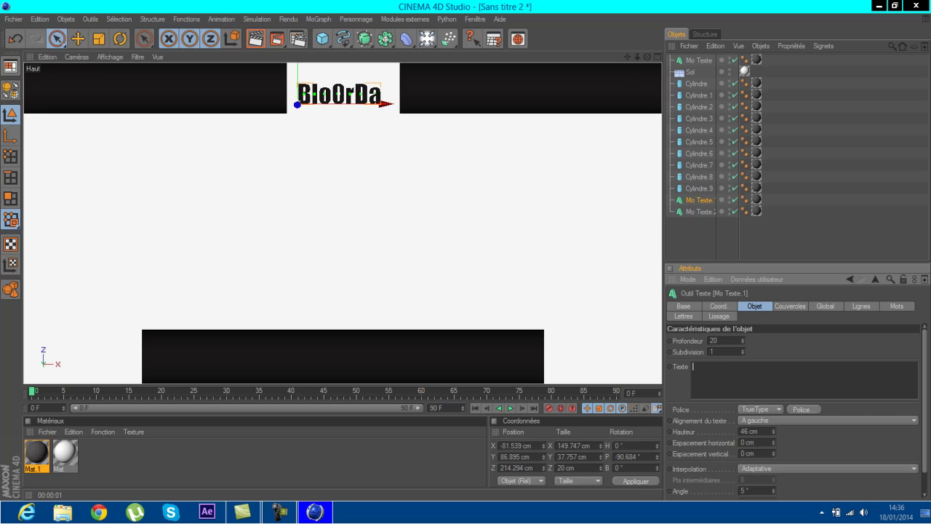
type("Tuto-Gamg")
key("Return")
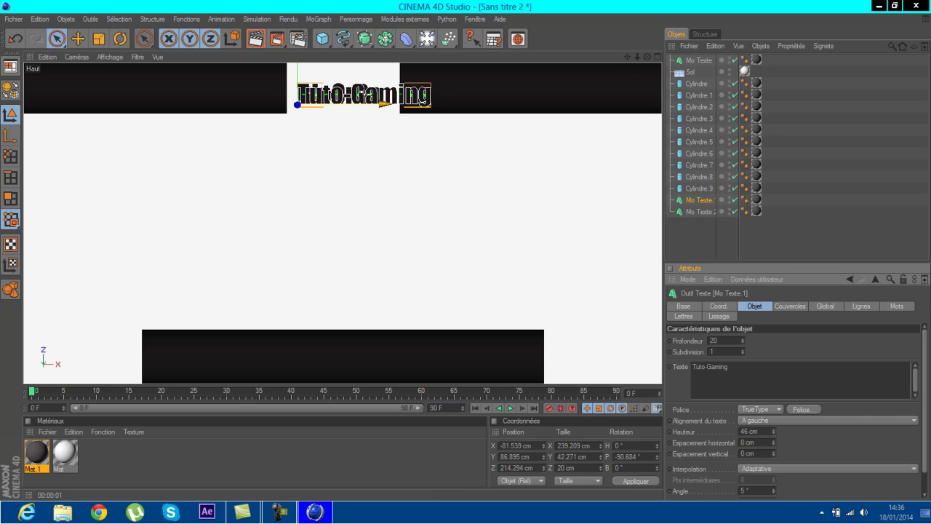
Move the Tuto-Gaming text onto the upper-left bar at X about -416 cm and render a preview.
left_click_drag(385, 104, 199, 104)
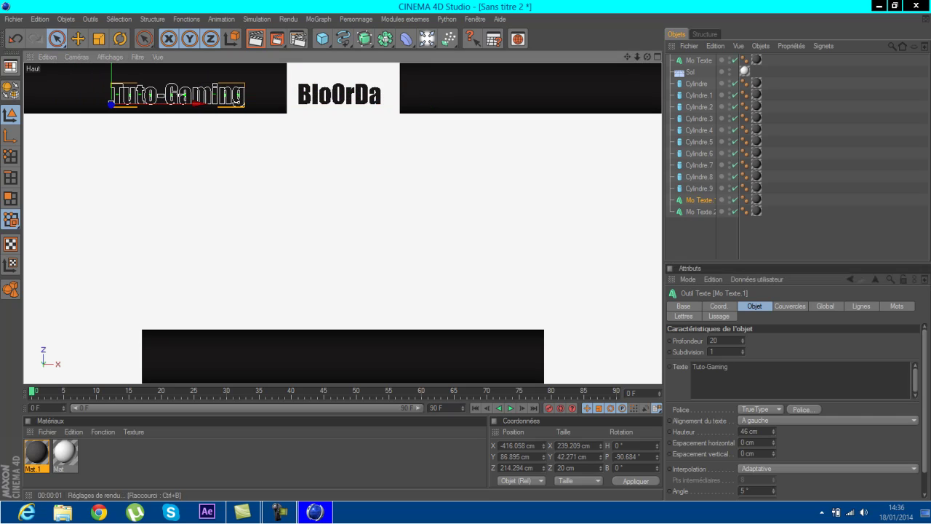
left_click(822, 162)
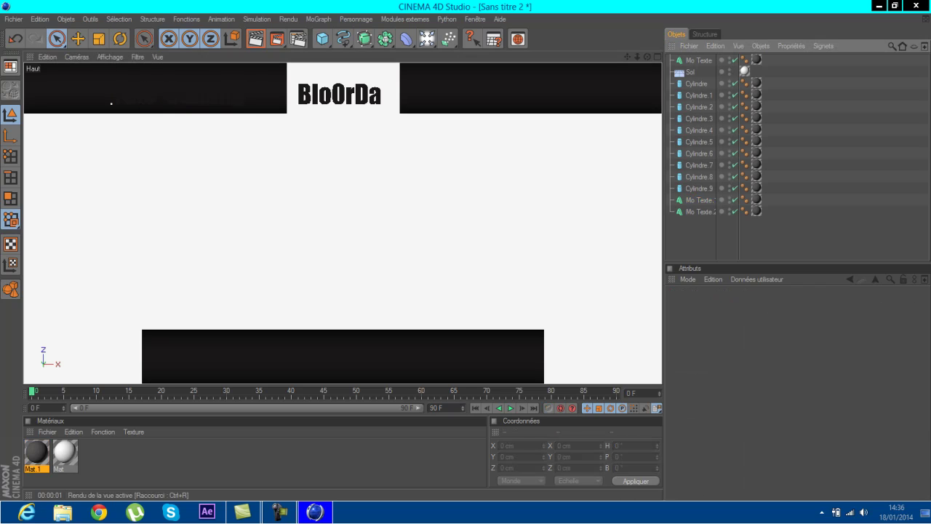
left_click(256, 38)
Replace the dark grey texture tag on Mo Texte.2 with a copy of the floor's white texture tag.
left_click(756, 211)
key("Delete")
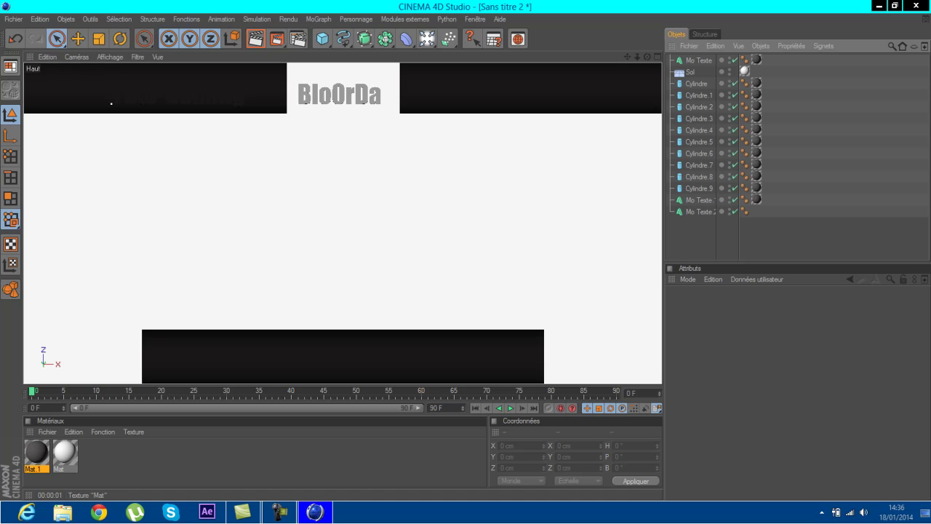
left_click_drag(744, 71, 757, 211, "ctrl")
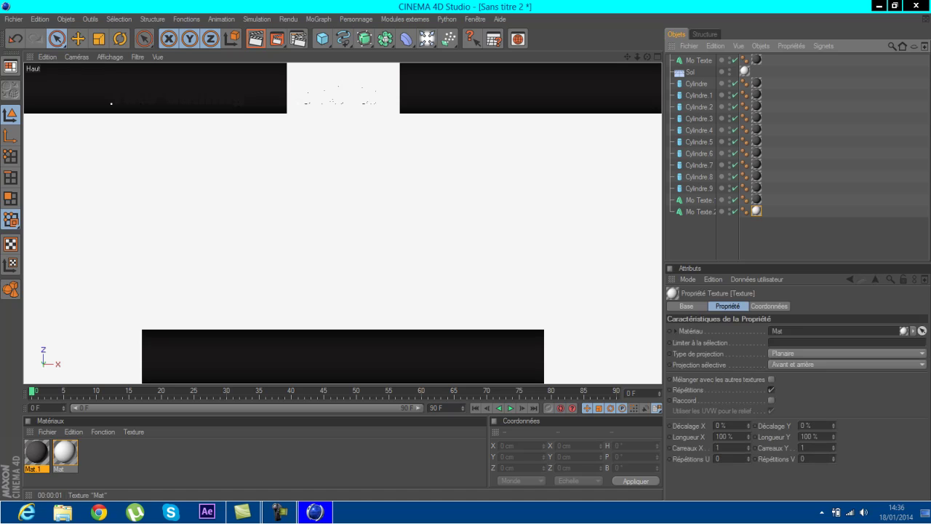
left_click(760, 236)
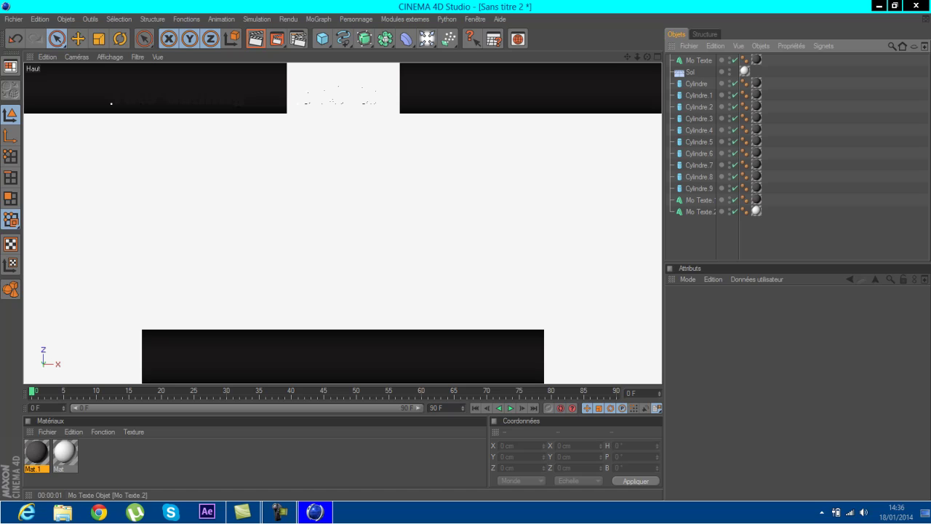
left_click(699, 211)
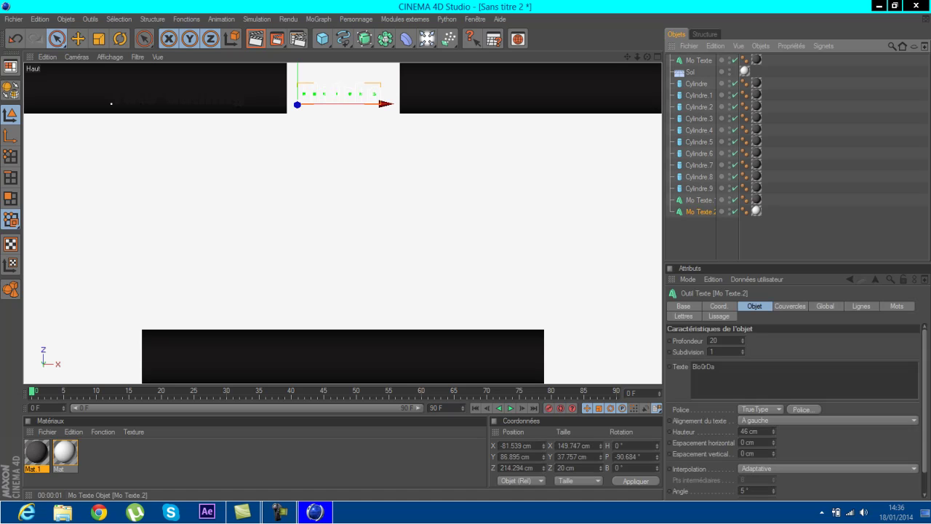
Delete the white-textured Mo Texte.2 copy that still reads "Blo0rDa".
key("Delete")
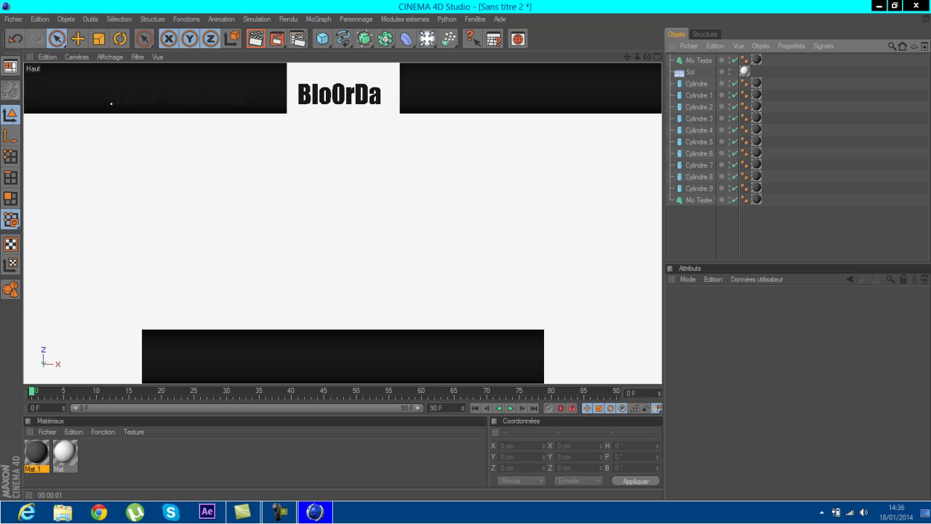
left_click(698, 60)
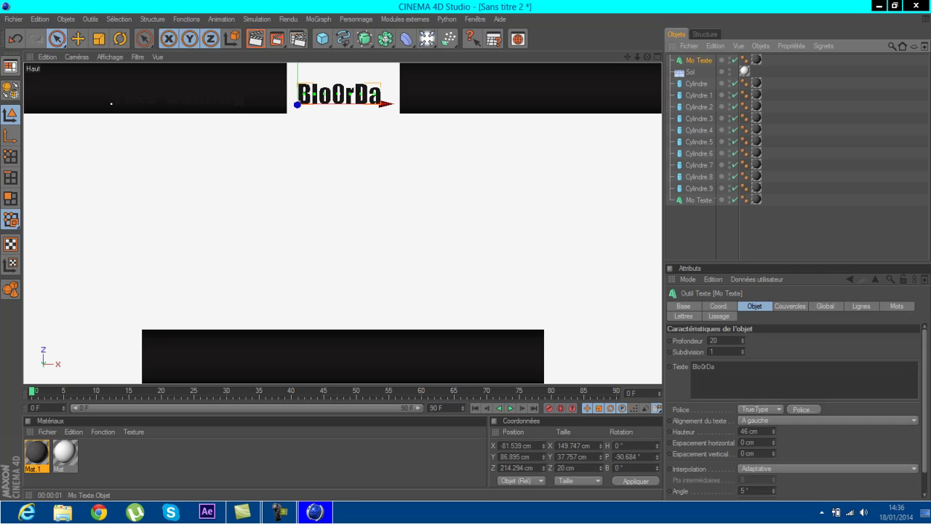
Replace the dark grey texture tag on the Tuto-Gaming text with a copy of the floor's white tag and render a preview.
left_click(699, 200)
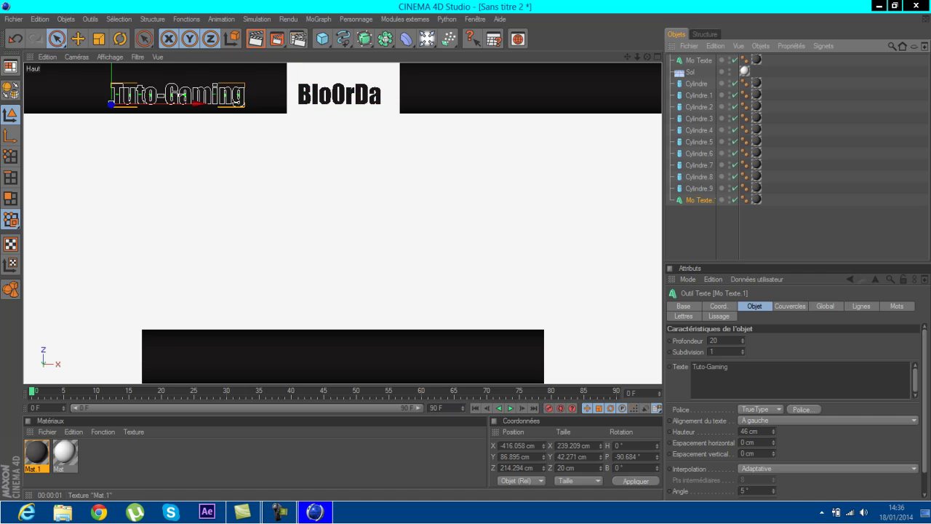
left_click(756, 199)
key("Delete")
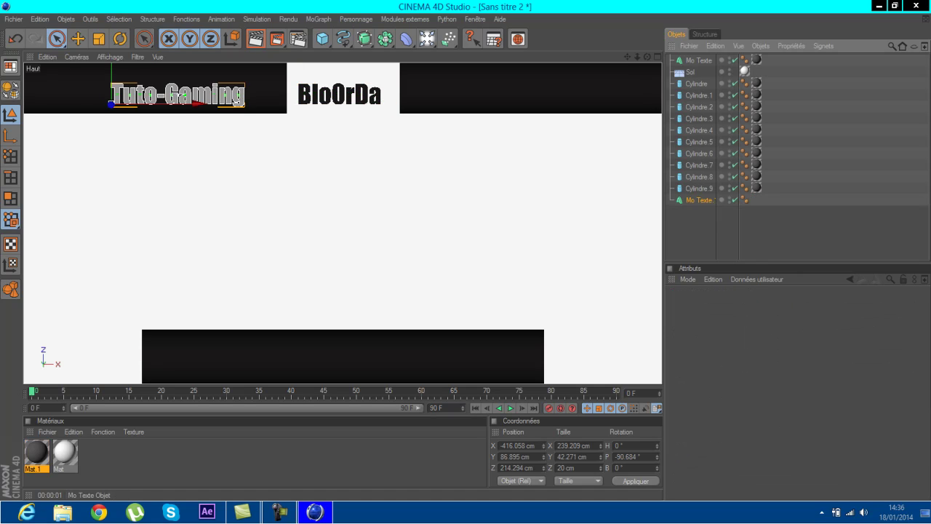
left_click_drag(744, 71, 755, 199, "ctrl")
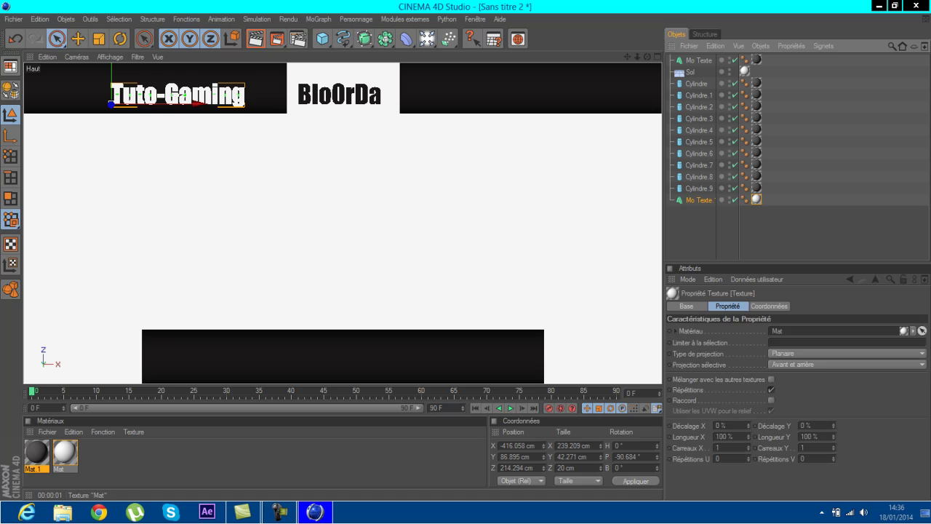
left_click(763, 227)
left_click(256, 38)
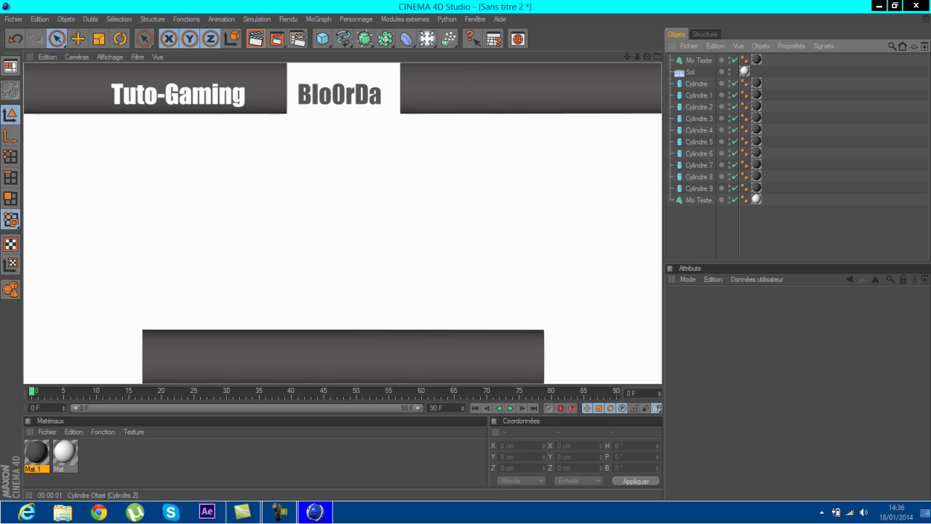
Delete the Tuto-Gaming text object and make one new copy of the Mo Texte object.
left_click(699, 200)
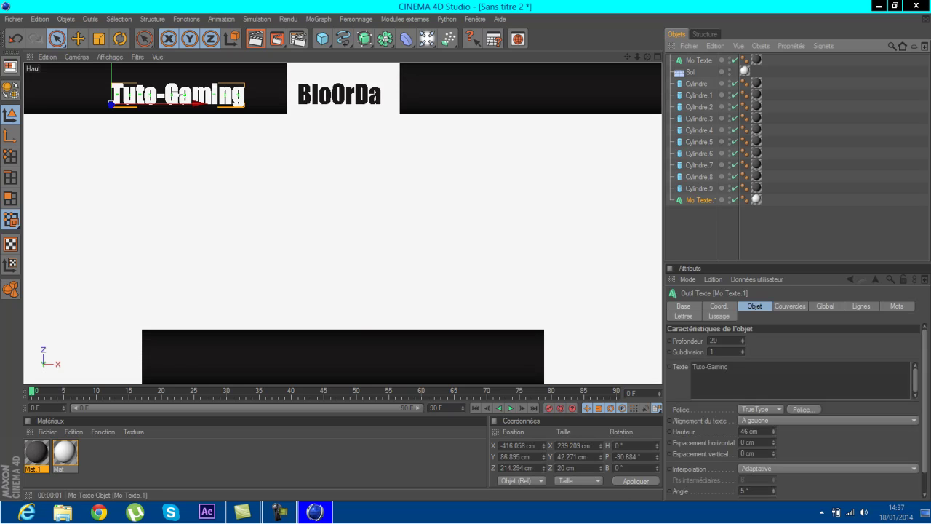
key("Delete")
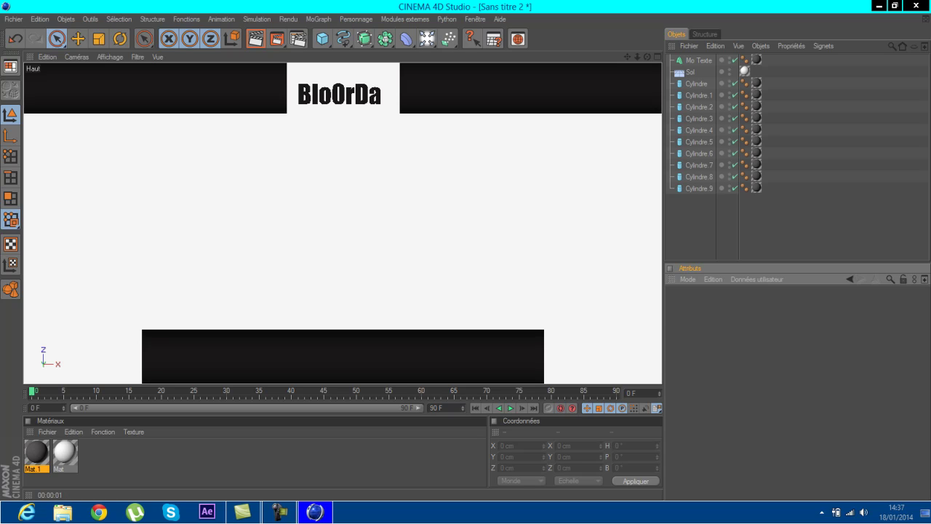
left_click(699, 60)
key("ctrl+c")
key("ctrl+v")
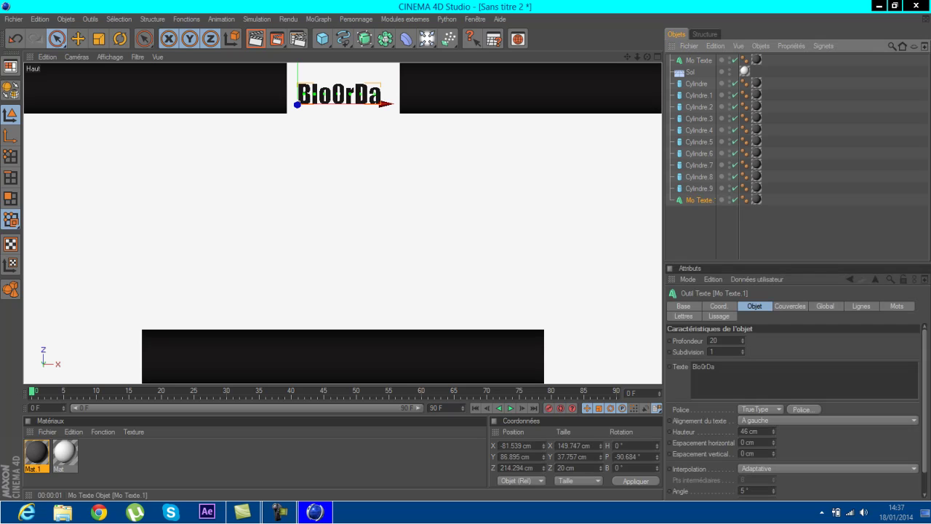
Change the copy's text to "Tuto-gaming" and move it onto the upper-left bar at X about -399 cm.
left_click(715, 366)
key("BackSpace")
key("BackSpace")
key("BackSpace")
key("BackSpace")
key("BackSpace")
key("BackSpace")
key("BackSpace")
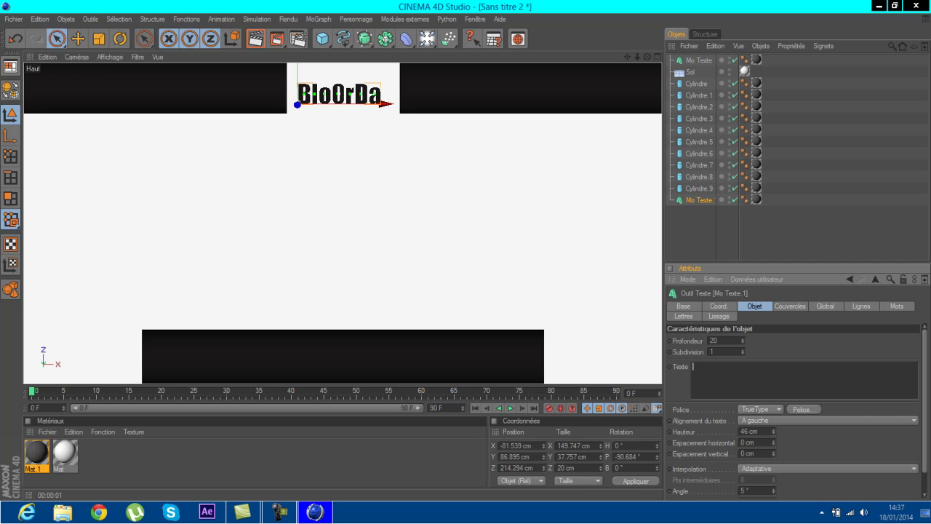
type("Tuto-gaming")
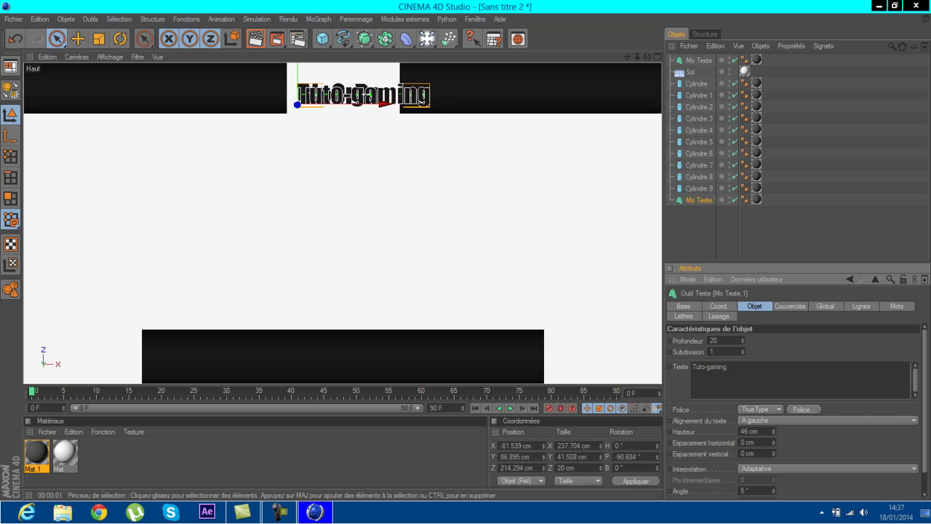
left_click_drag(386, 104, 208, 104)
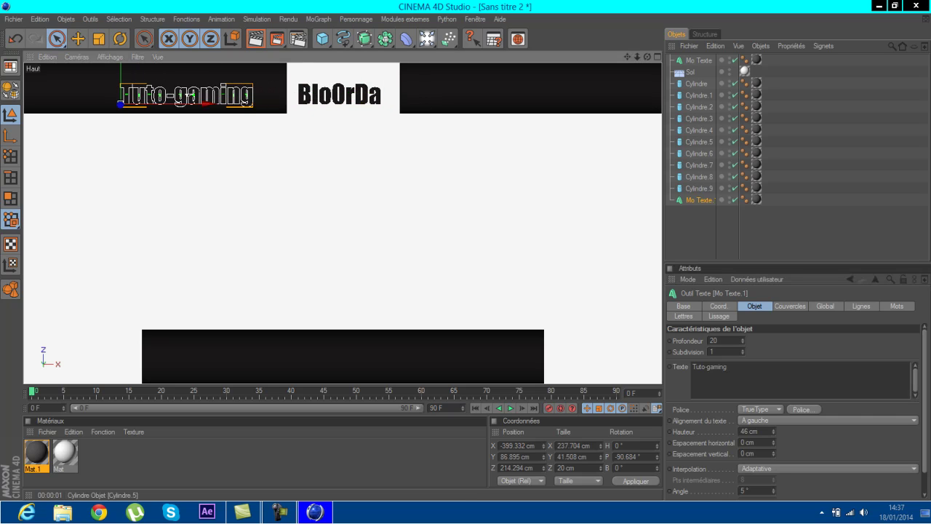
Replace the dark grey texture tag on the Tuto-gaming text with the white Mat material.
left_click(120, 104)
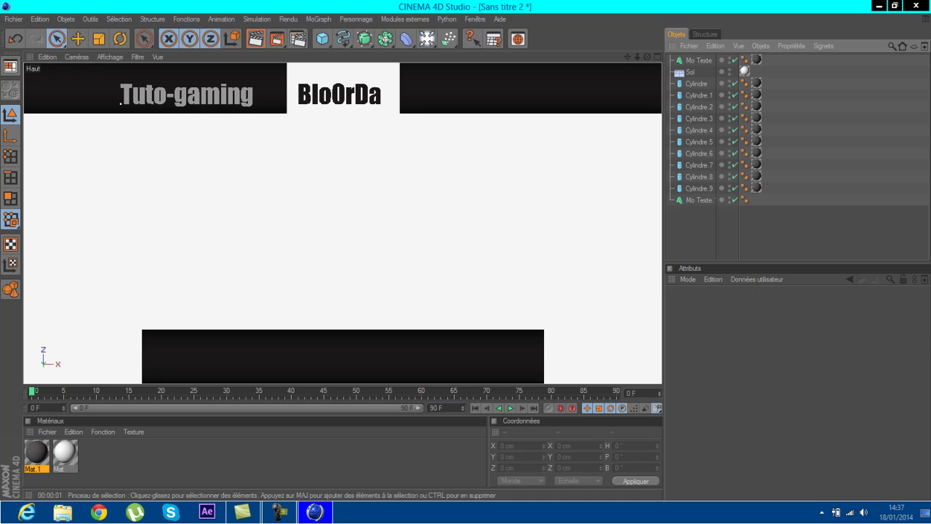
left_click_drag(65, 452, 109, 305)
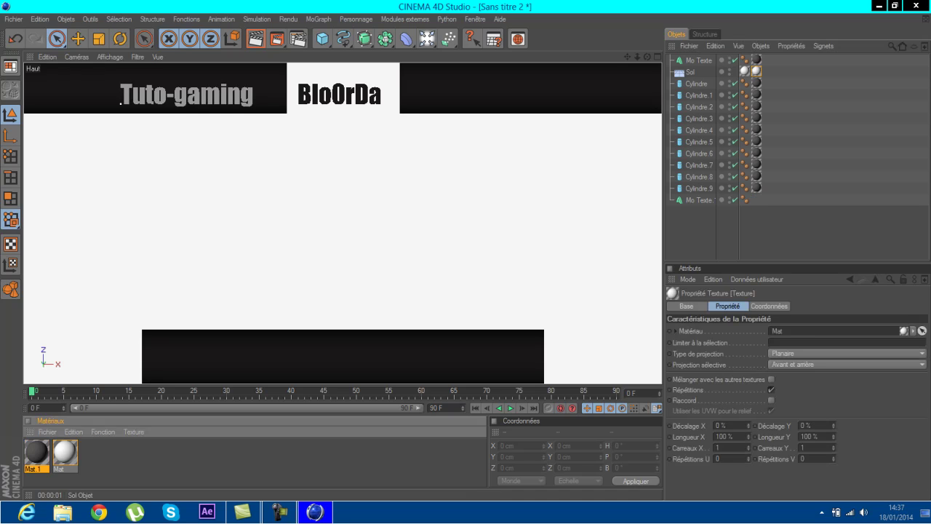
left_click_drag(756, 72, 757, 200)
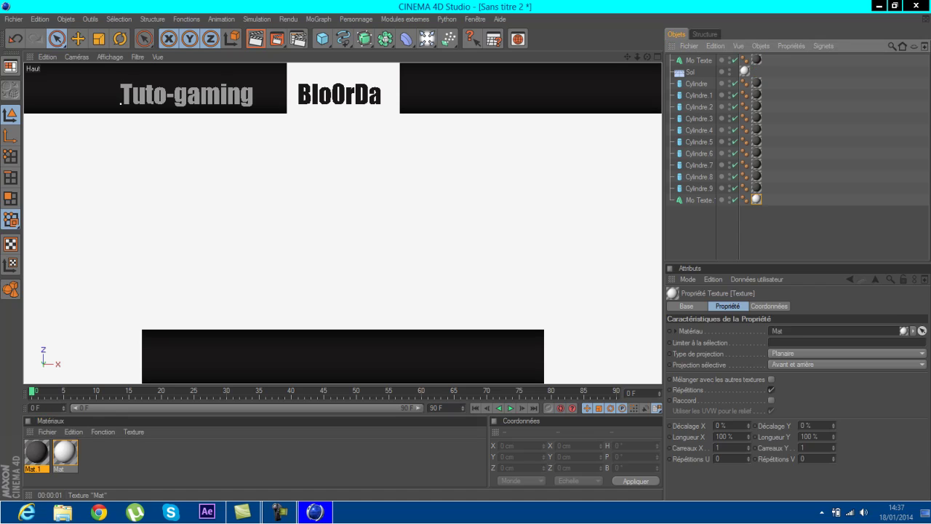
left_click(786, 229)
Duplicate the white Tuto-gaming text and move the copy onto the upper-right bar at X about 214 cm.
left_click(121, 101)
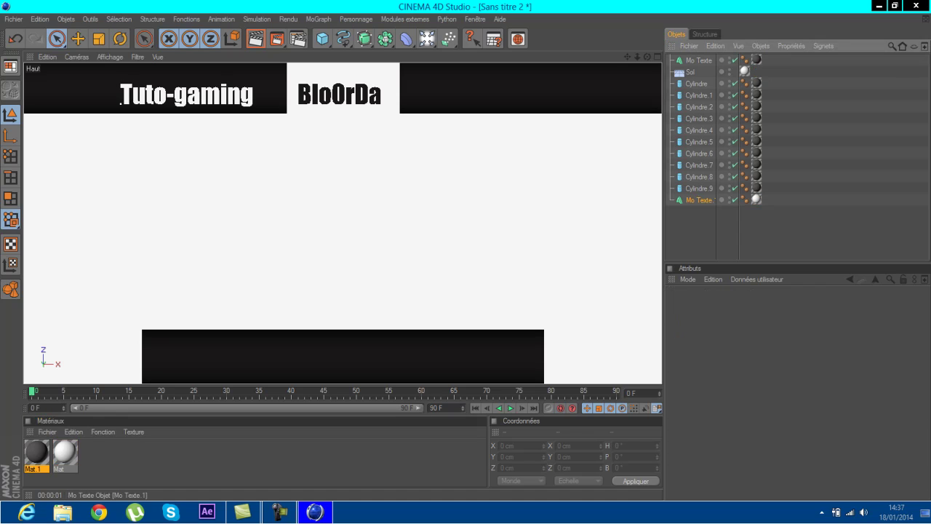
key("ctrl+v")
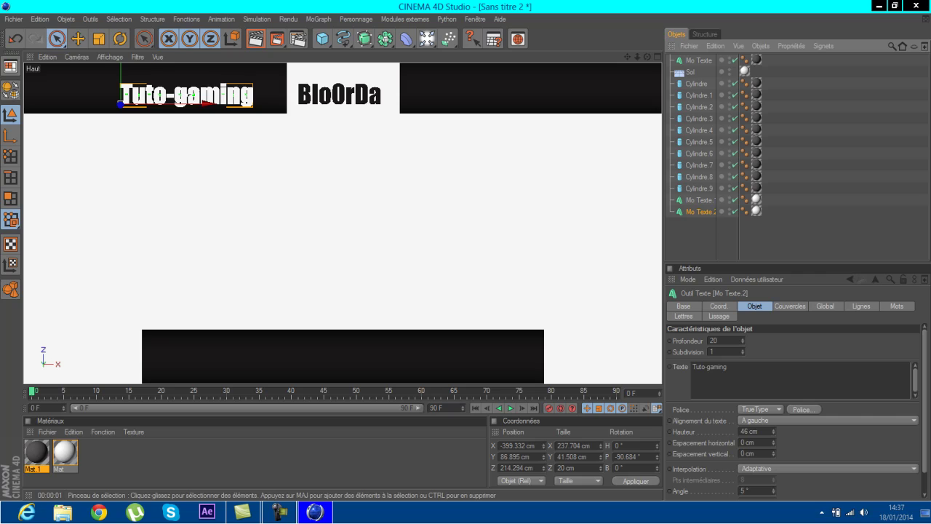
left_click_drag(207, 104, 549, 104)
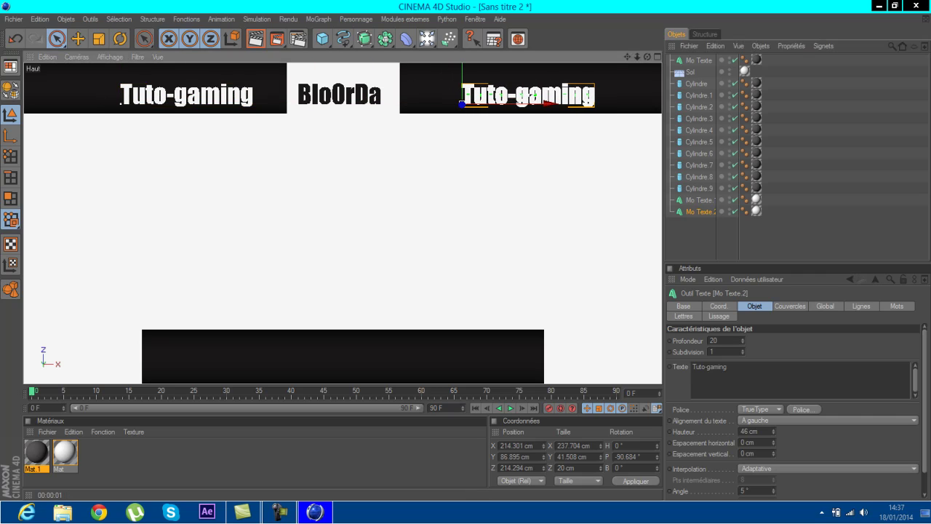
Change the upper-right text to "Graphiste" and shift it along the bar to X about 257 cm.
left_click(730, 367)
key("BackSpace")
key("BackSpace")
key("BackSpace")
key("BackSpace")
key("BackSpace")
key("BackSpace")
key("BackSpace")
key("BackSpace")
key("BackSpace")
key("BackSpace")
key("BackSpace")
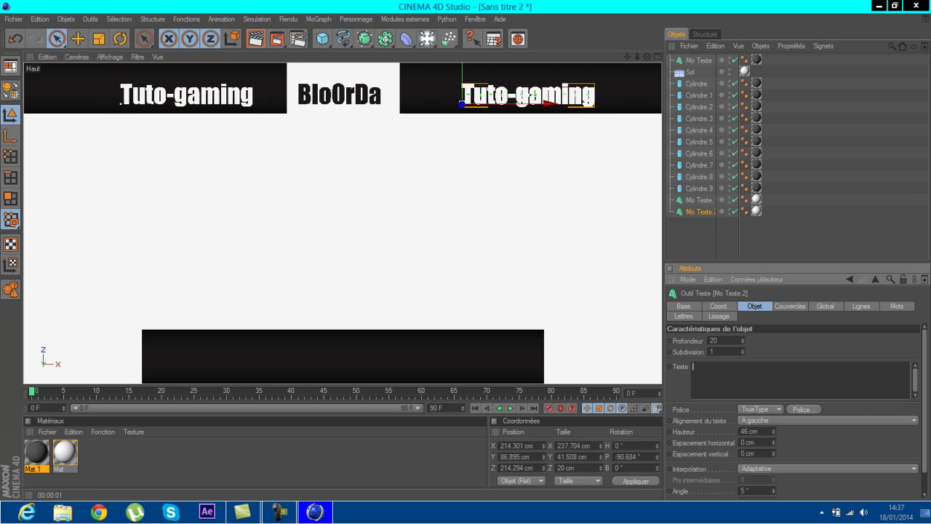
type("g")
key("BackSpace")
type("g")
key("BackSpace")
type("Graphiste")
left_click_drag(524, 99, 548, 99)
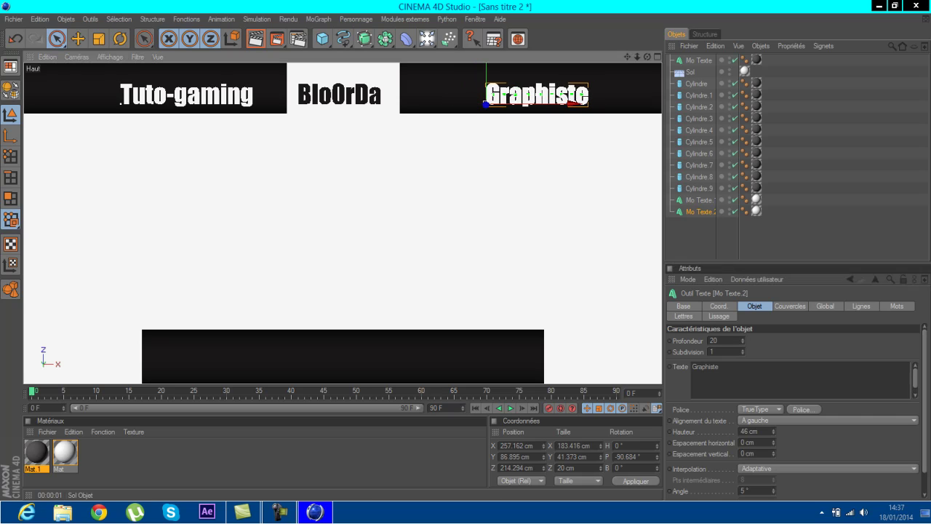
Capitalize the second word of the upper-left text so it reads "Tuto-Gaming".
left_click(697, 200)
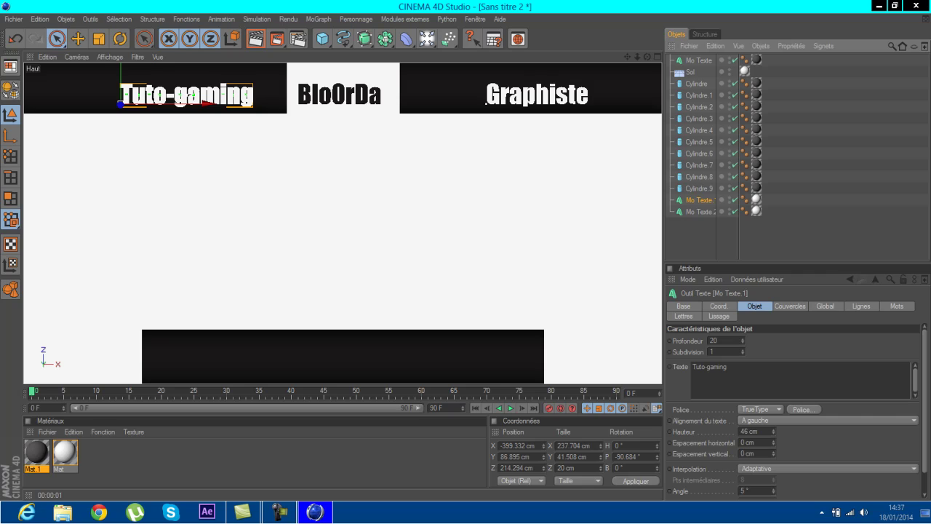
left_click(714, 367)
type("G")
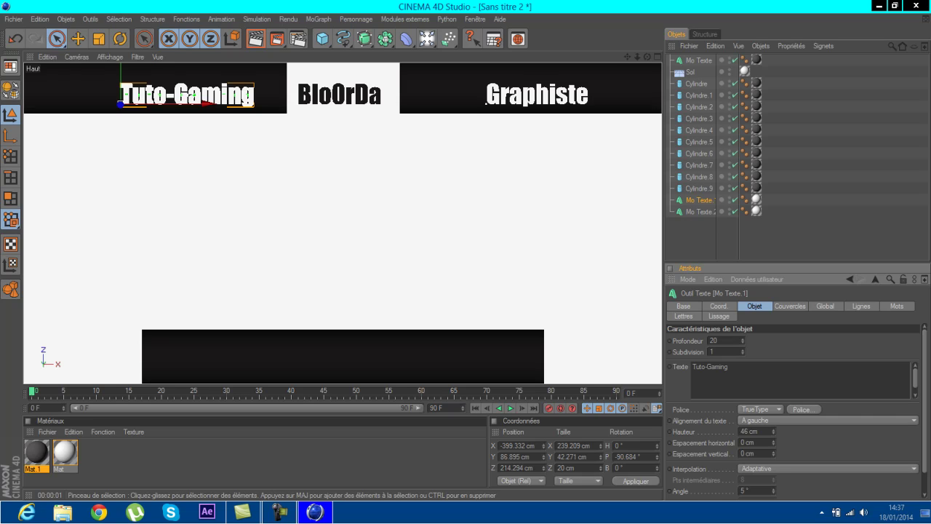
Duplicate the Graphiste text and change the copy's text to "Comment Faire une Belle miniature".
left_click(698, 211)
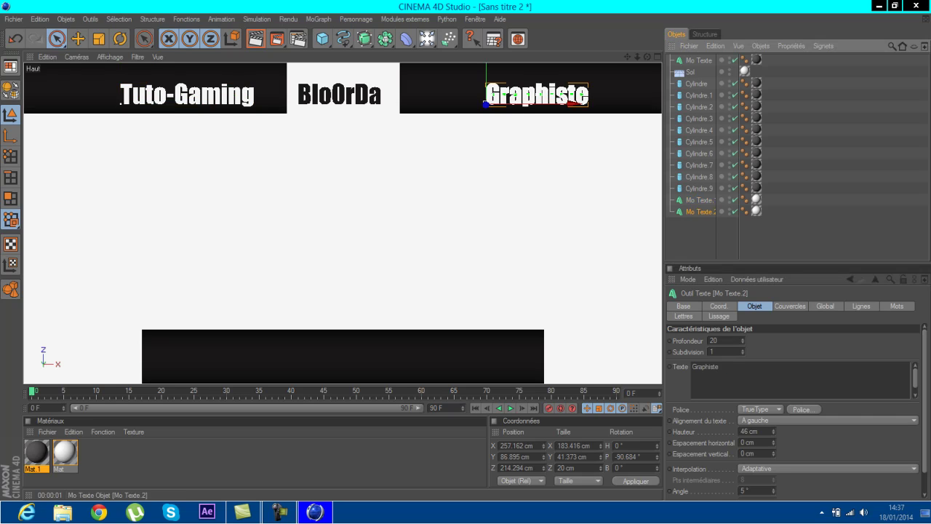
key("ctrl+c")
key("ctrl+v")
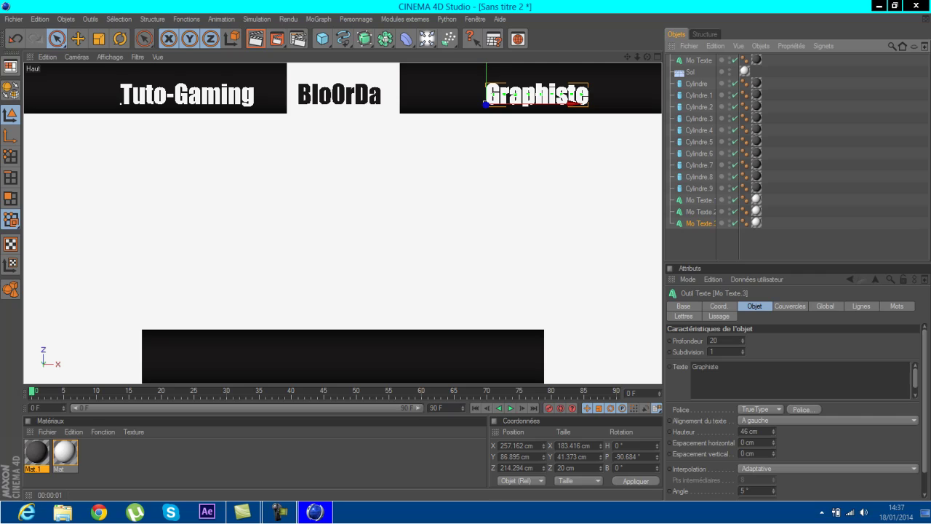
key("BackSpace")
key("BackSpace")
key("BackSpace")
key("BackSpace")
key("BackSpace")
key("BackSpace")
key("BackSpace")
key("BackSpace")
key("BackSpace")
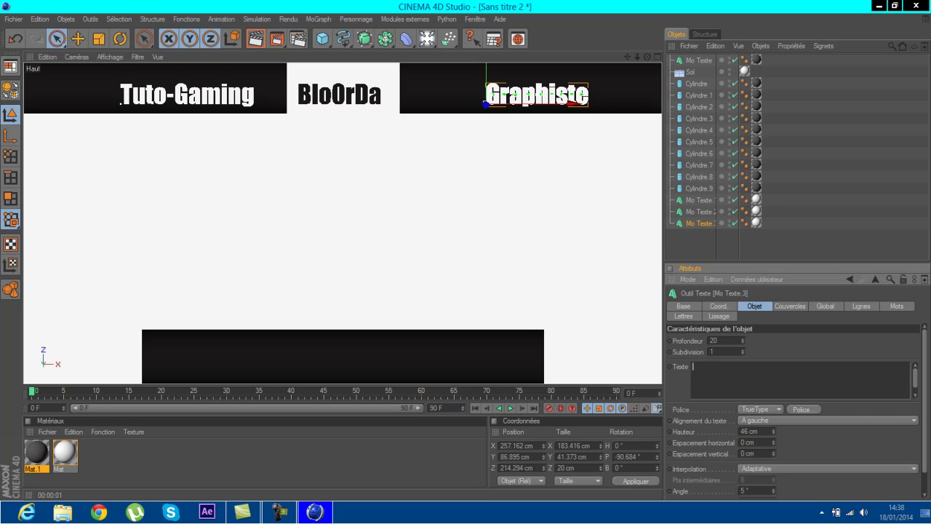
type("Comment Faire une Belle miniature")
left_click(805, 409)
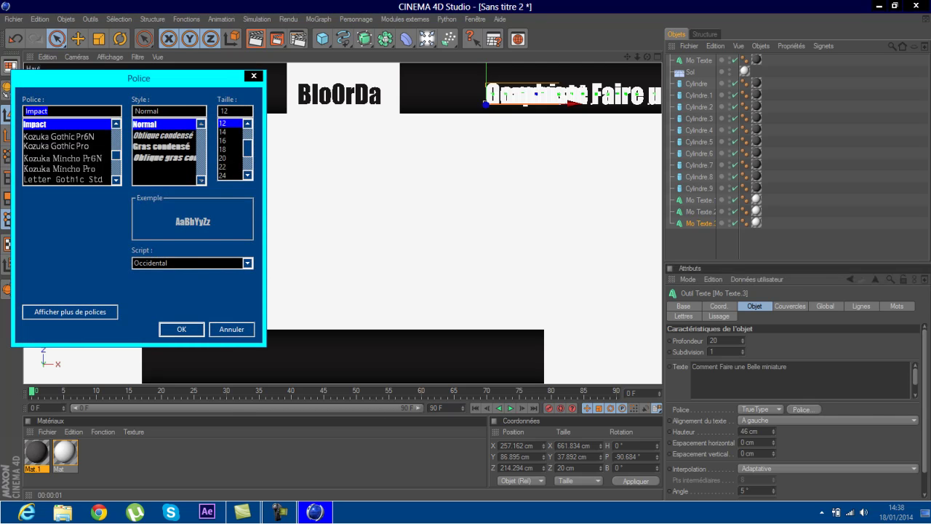
left_click(181, 329)
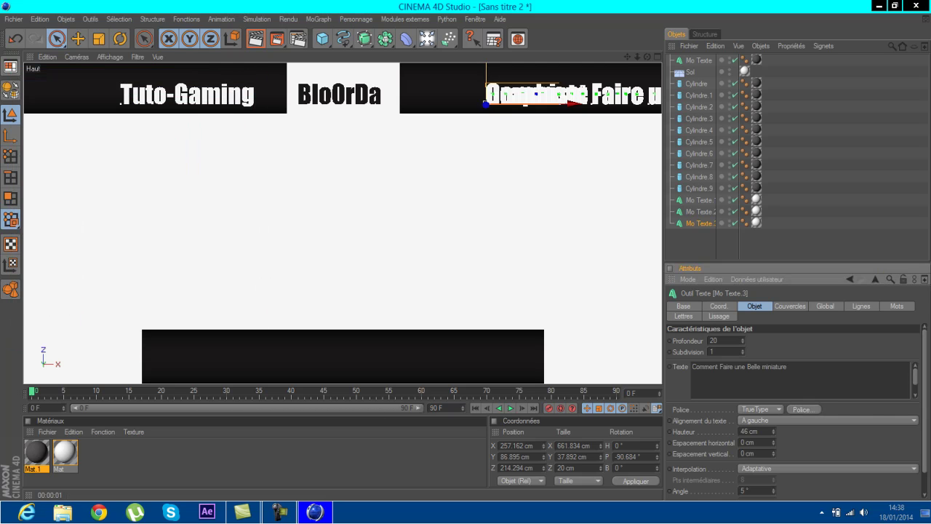
key("ctrl+z")
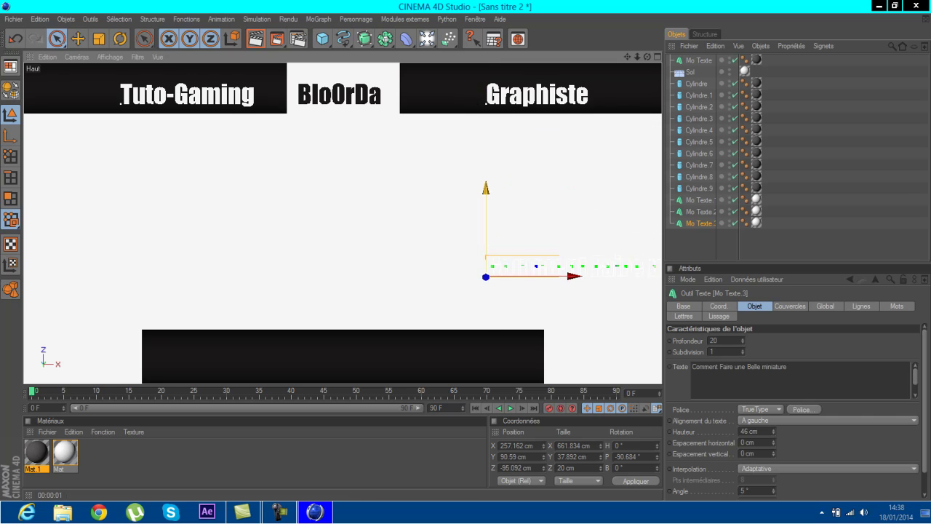
Move the "Comment Faire une Belle miniature" text onto the lower bar at X about -329 cm and render a preview.
left_click_drag(485, 218, 486, 300)
left_click_drag(572, 359, 246, 359)
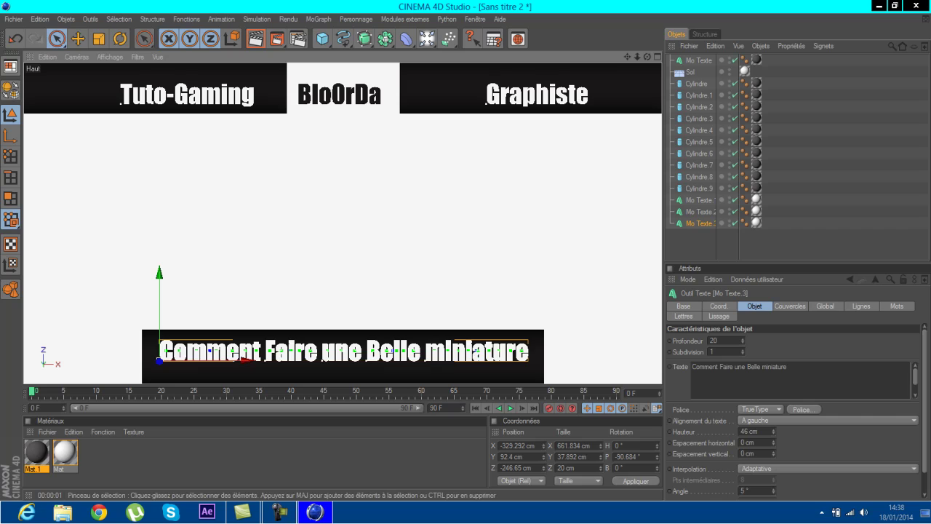
left_click_drag(159, 275, 159, 278)
left_click(771, 245)
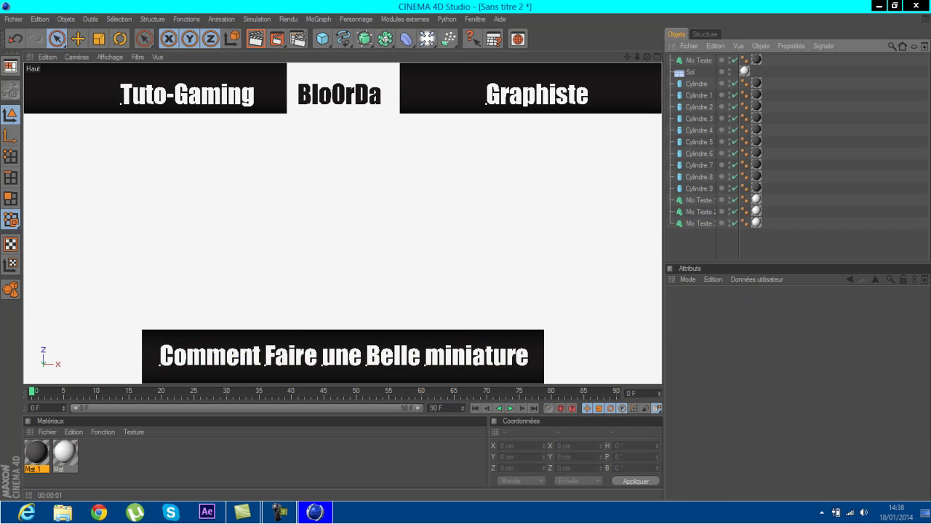
left_click(256, 39)
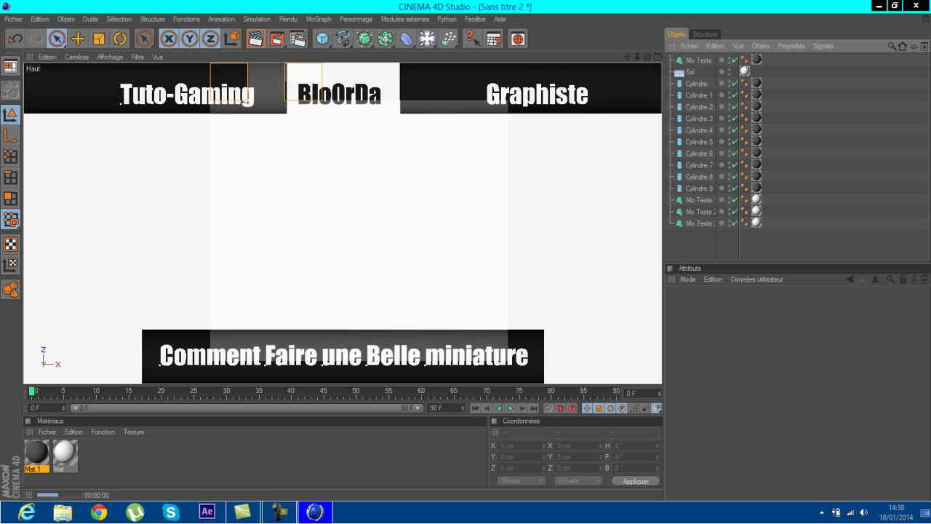